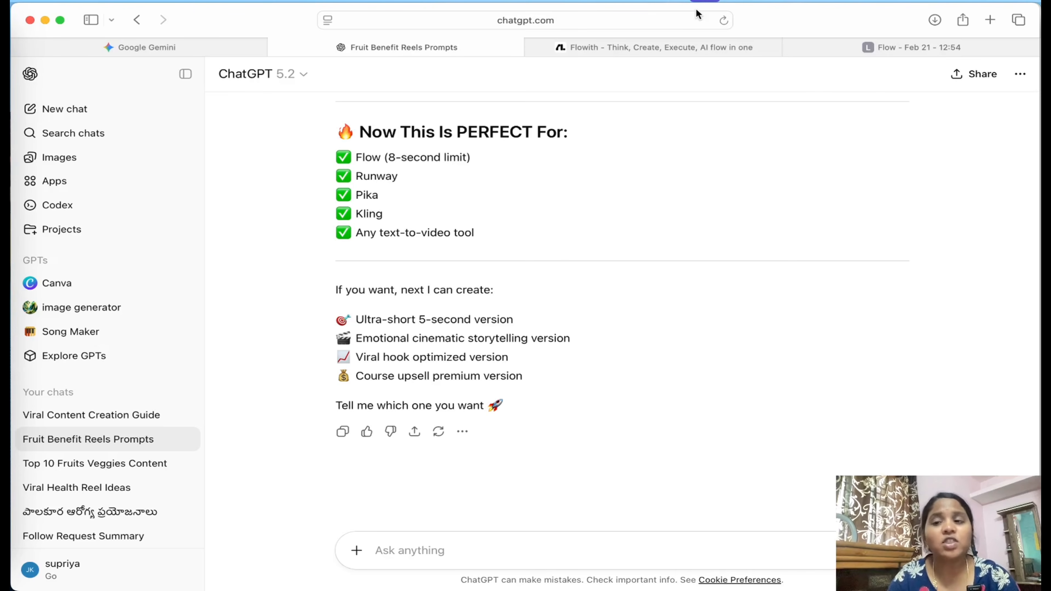
- Open chatgpt.com in a new browser tab and paste the viral Instagram reel creator prompt into the message box
{"action": "left_click", "coordinate": [990, 20]}
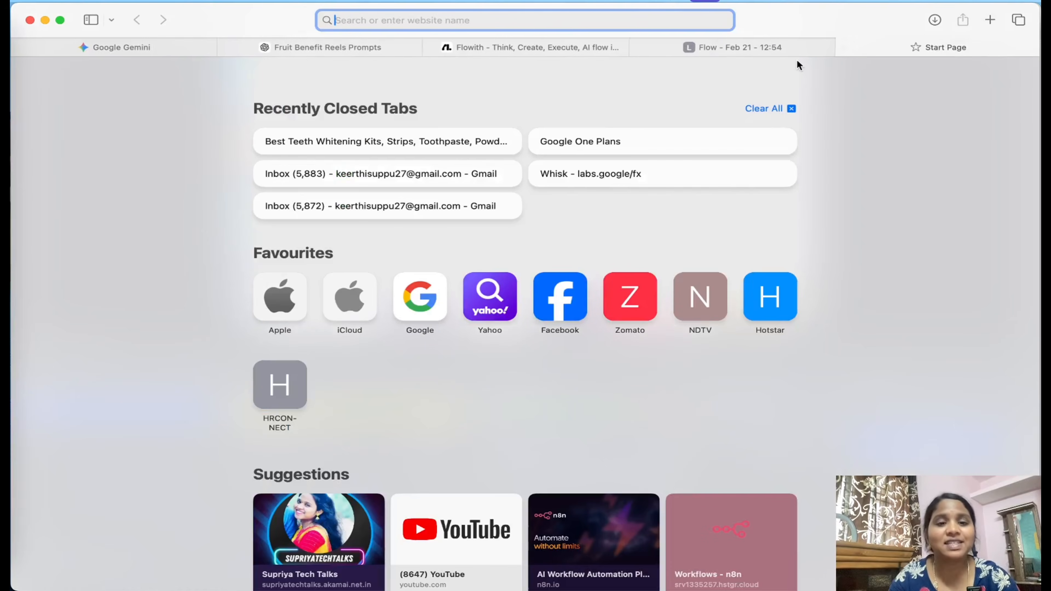
{"action": "type", "text": "chatgpt.com"}
{"action": "key", "text": "Return"}
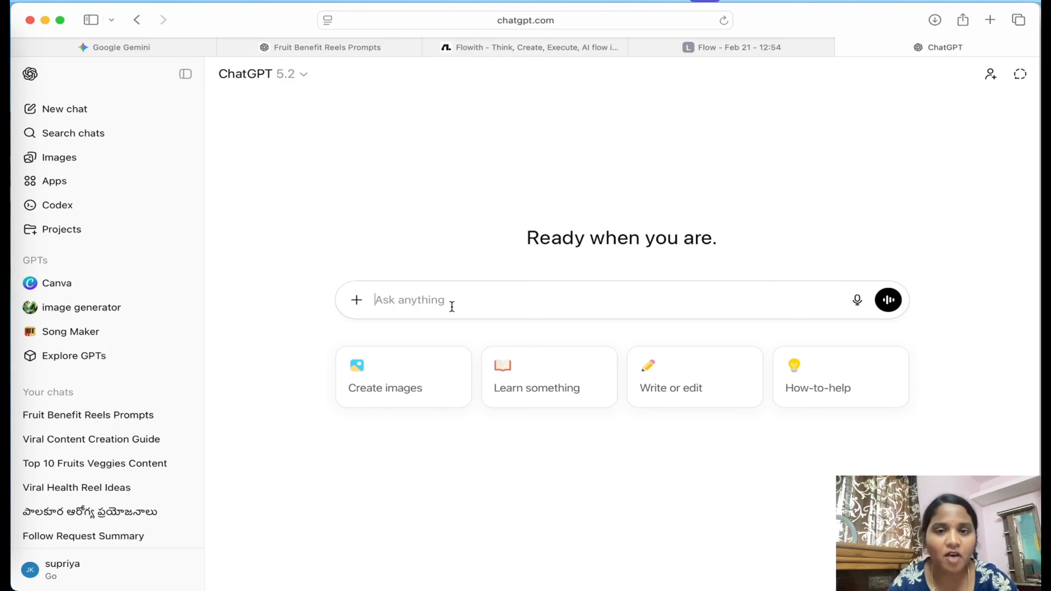
{"action": "key", "text": "super+v"}
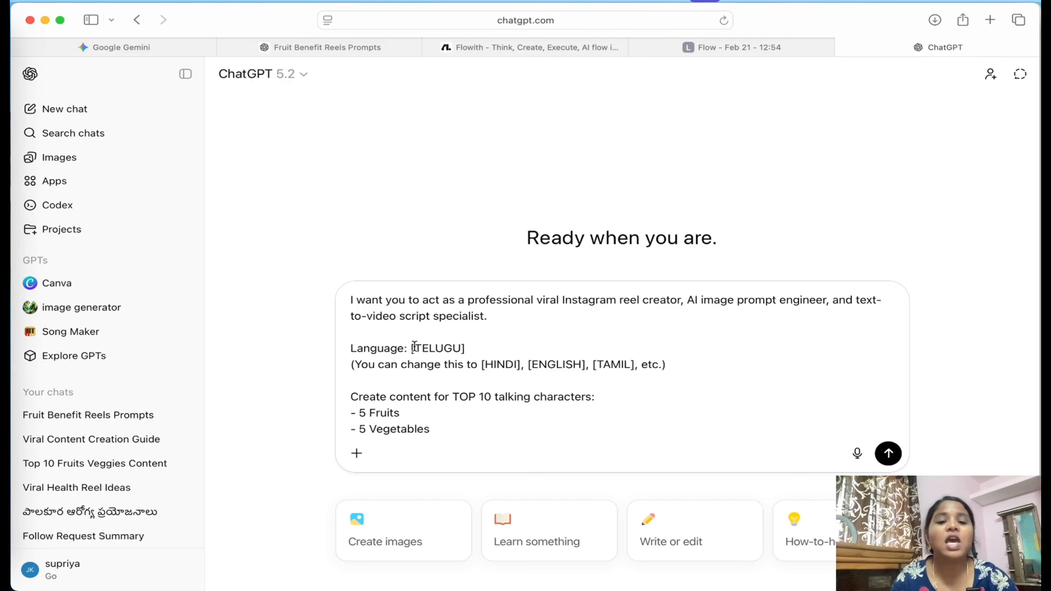
- Review the pasted prompt's language setting and its request for 5 fruit and 5 vegetable talking characters
{"action": "triple_click", "coordinate": [445, 350]}
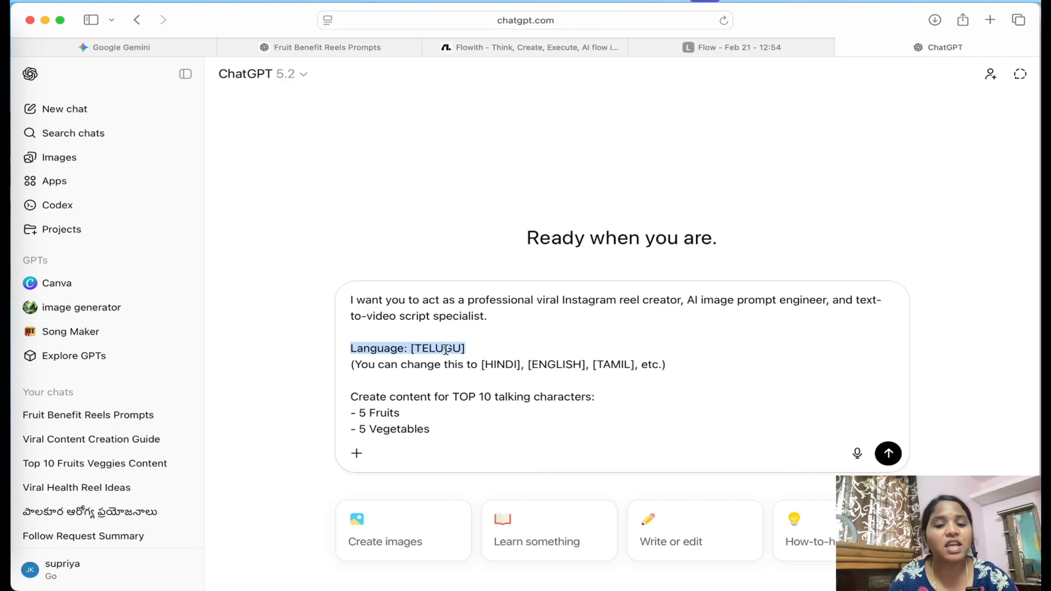
{"action": "left_click", "coordinate": [506, 351]}
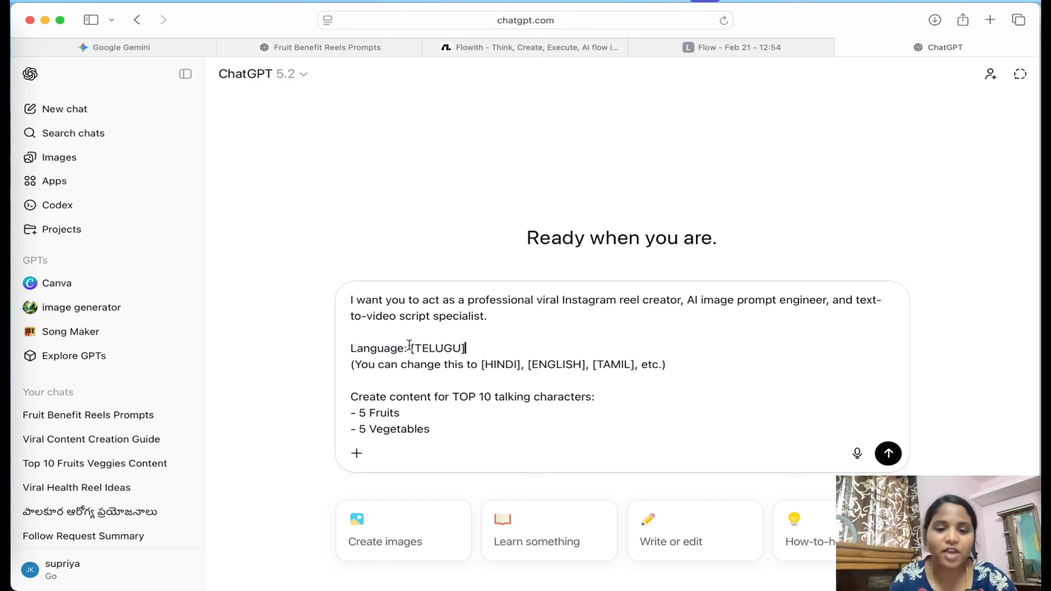
{"action": "scroll", "coordinate": [442, 350], "scroll_direction": "down", "scroll_amount": 3}
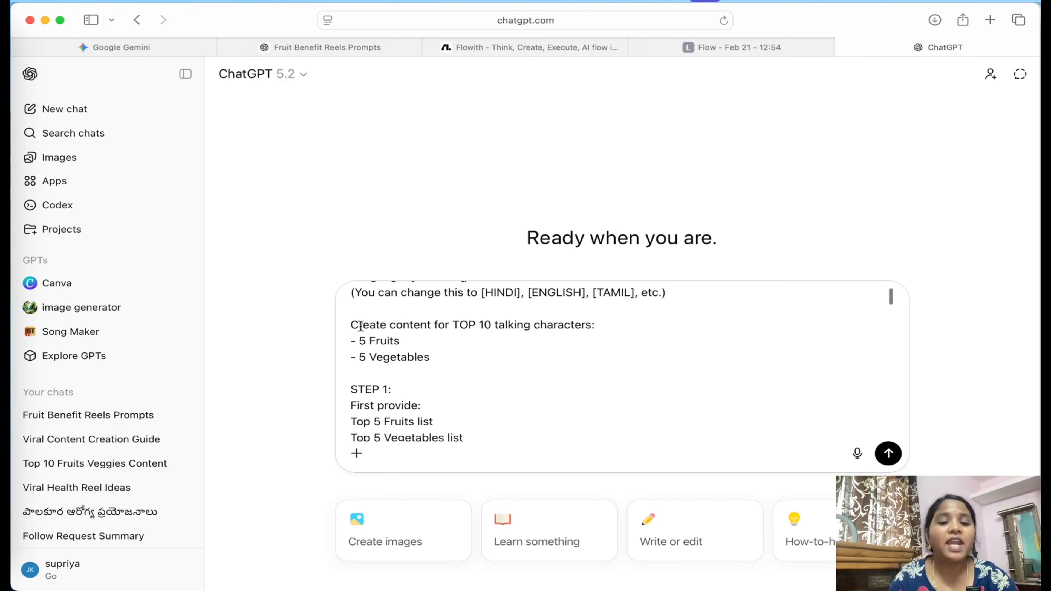
{"action": "mouse_move", "coordinate": [359, 341]}
{"action": "left_mouse_down"}
{"action": "mouse_move", "coordinate": [431, 347]}
{"action": "mouse_move", "coordinate": [433, 357]}
{"action": "mouse_move", "coordinate": [371, 357]}
{"action": "left_mouse_up"}
{"action": "left_click", "coordinate": [434, 355]}
{"action": "scroll", "coordinate": [455, 348], "scroll_direction": "down", "scroll_amount": 1}
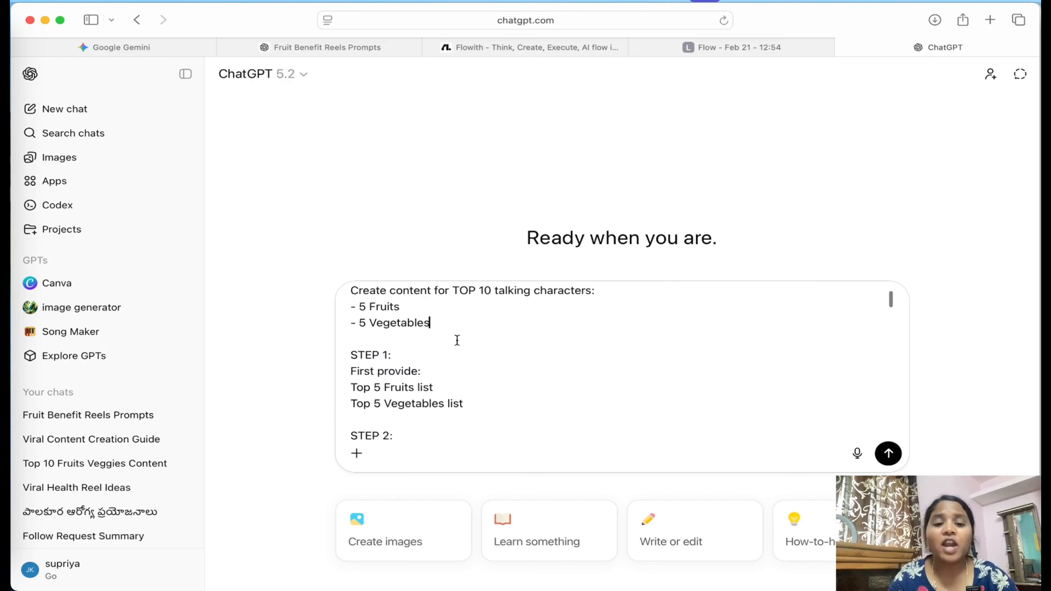
{"action": "left_click_drag", "start_coordinate": [432, 324], "coordinate": [351, 287]}
{"action": "left_click", "coordinate": [434, 323]}
{"action": "scroll", "coordinate": [527, 367], "scroll_direction": "down", "scroll_amount": 3}
{"action": "scroll", "coordinate": [527, 367], "scroll_direction": "down", "scroll_amount": 5}
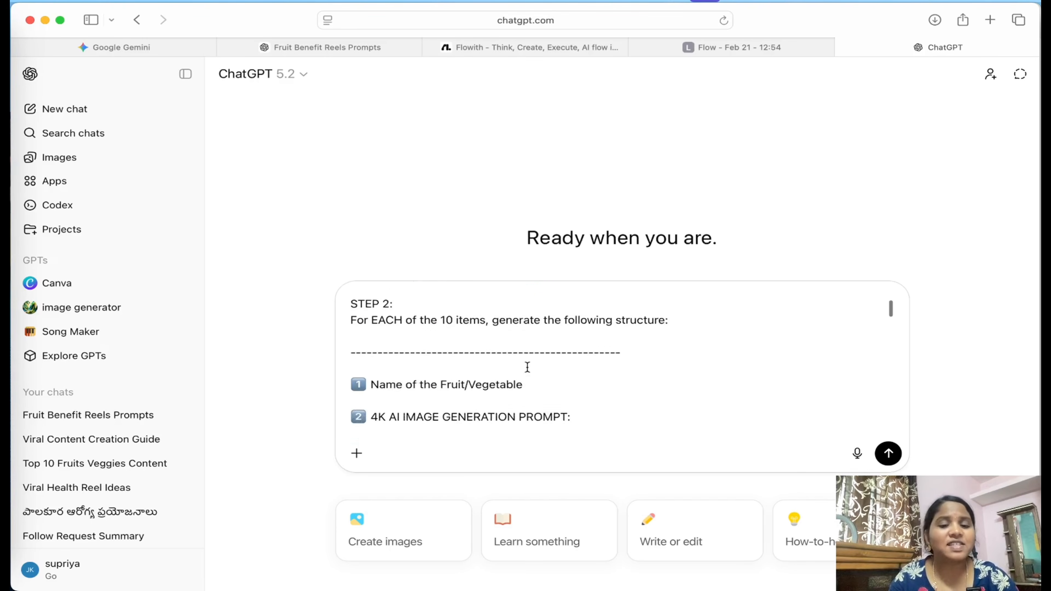
- Check the remaining prompt sections from STEP 2 through the Important Rules and send the prompt
{"action": "scroll", "coordinate": [527, 366], "scroll_direction": "down", "scroll_amount": 6}
{"action": "scroll", "coordinate": [527, 369], "scroll_direction": "up", "scroll_amount": 5}
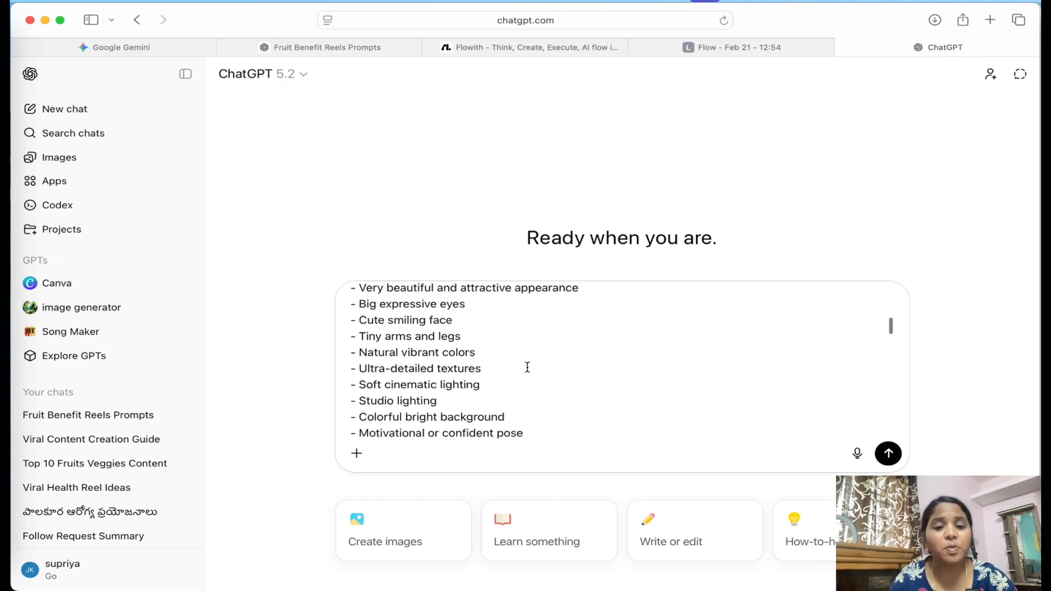
{"action": "scroll", "coordinate": [546, 404], "scroll_direction": "down", "scroll_amount": 10}
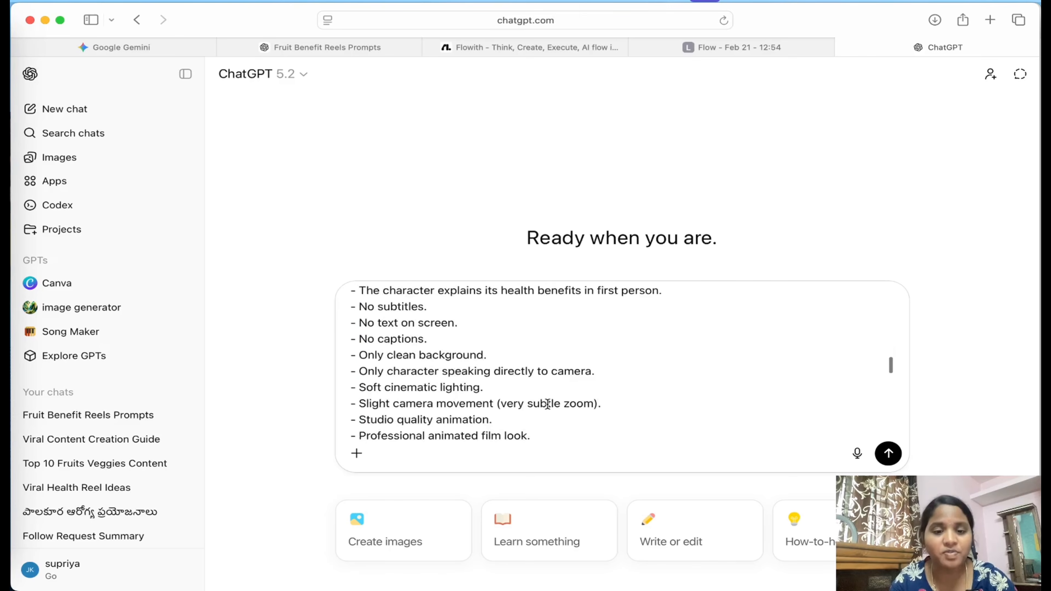
{"action": "scroll", "coordinate": [546, 404], "scroll_direction": "up", "scroll_amount": 5}
{"action": "scroll", "coordinate": [603, 391], "scroll_direction": "down", "scroll_amount": 10}
{"action": "scroll", "coordinate": [604, 391], "scroll_direction": "down", "scroll_amount": 3}
{"action": "scroll", "coordinate": [604, 391], "scroll_direction": "up", "scroll_amount": 2}
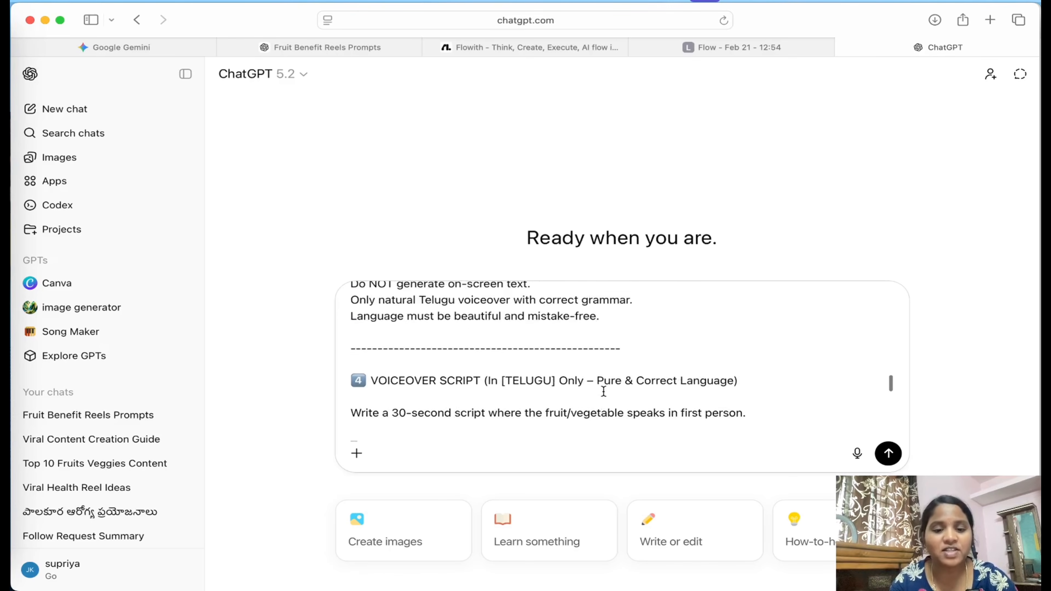
{"action": "scroll", "coordinate": [604, 391], "scroll_direction": "down", "scroll_amount": 5}
{"action": "scroll", "coordinate": [580, 371], "scroll_direction": "up", "scroll_amount": 3}
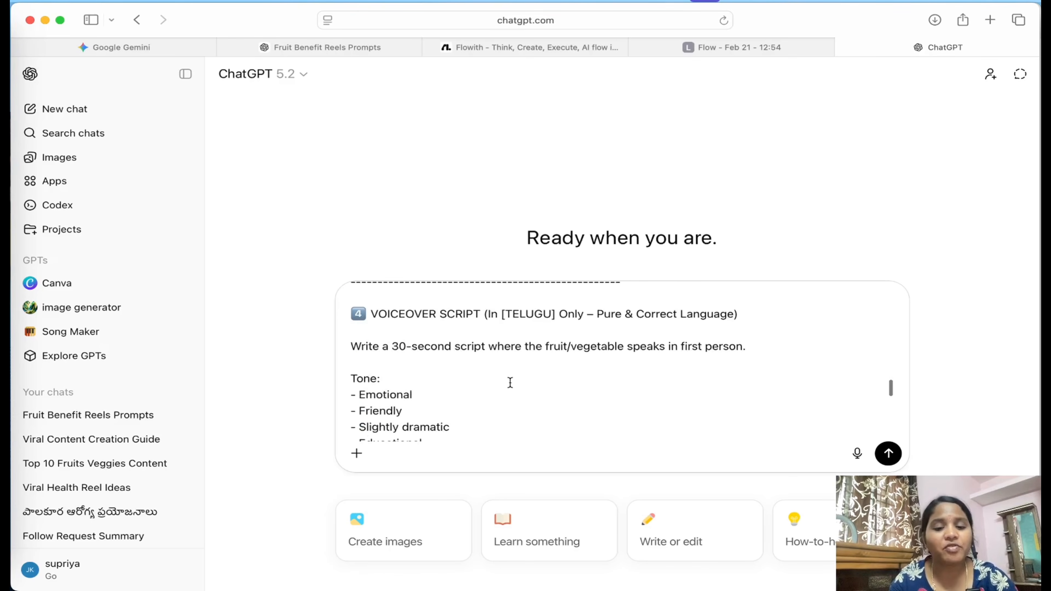
{"action": "scroll", "coordinate": [509, 381], "scroll_direction": "down", "scroll_amount": 8}
{"action": "scroll", "coordinate": [510, 381], "scroll_direction": "down", "scroll_amount": 2}
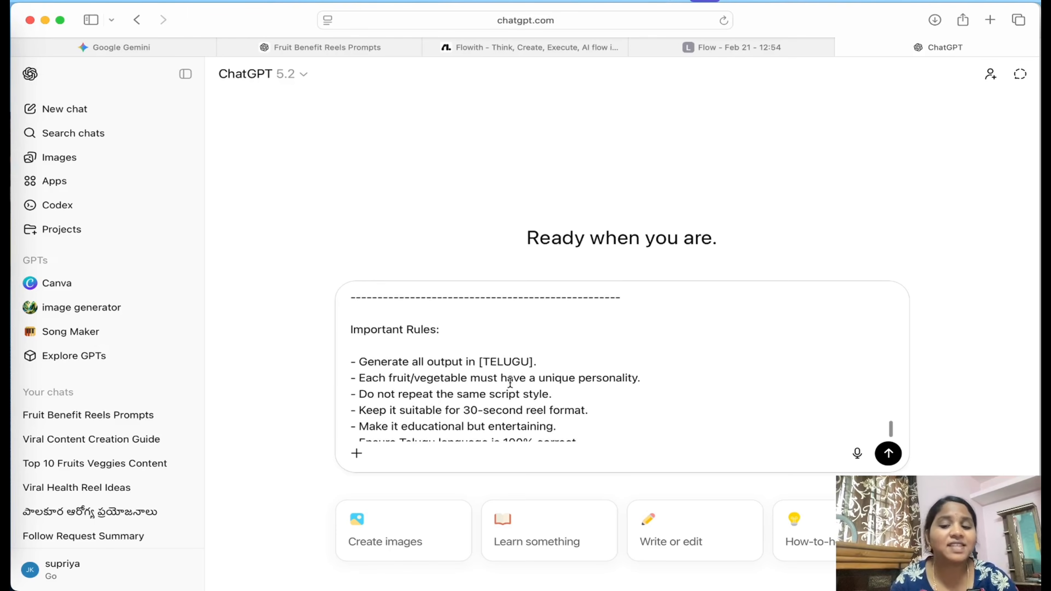
{"action": "left_click", "coordinate": [888, 454]}
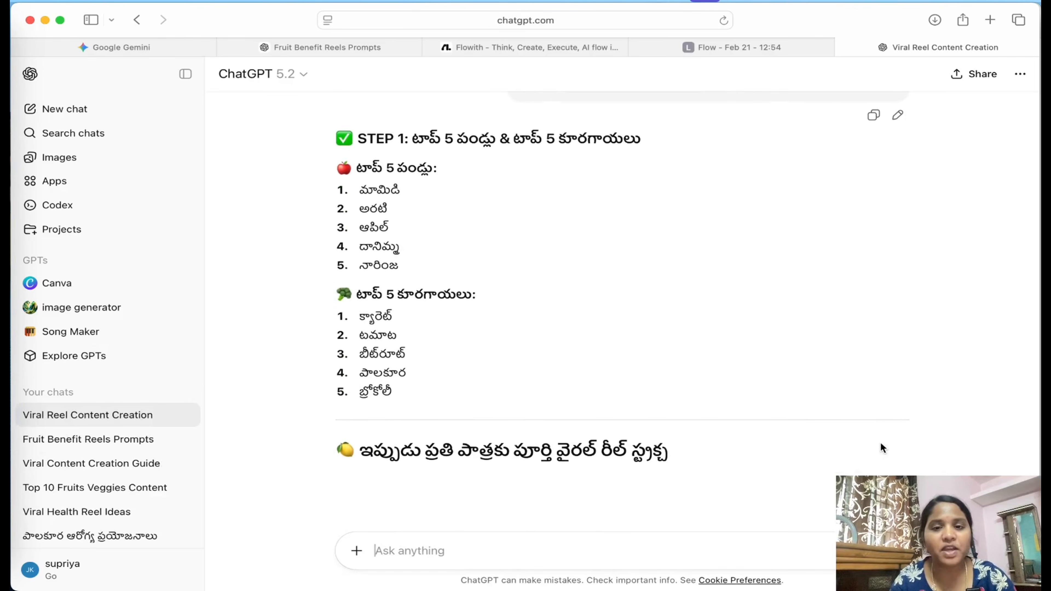
- Examine the reply's top 5 fruit and vegetable lists and the mango character's 4K image generation prompt
{"action": "scroll", "coordinate": [589, 287], "scroll_direction": "down", "scroll_amount": 5}
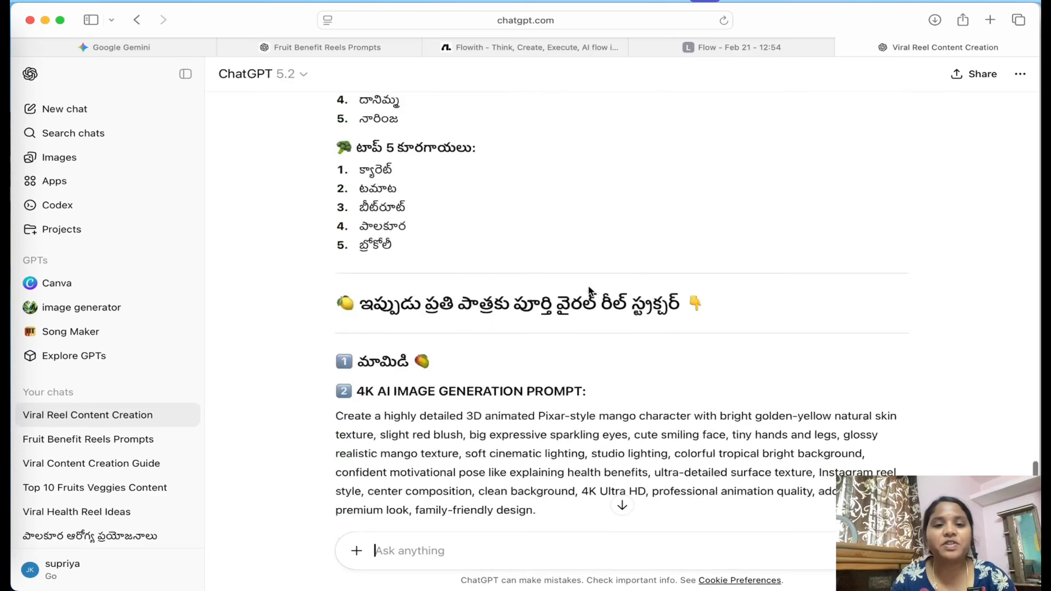
{"action": "scroll", "coordinate": [589, 291], "scroll_direction": "up", "scroll_amount": 8}
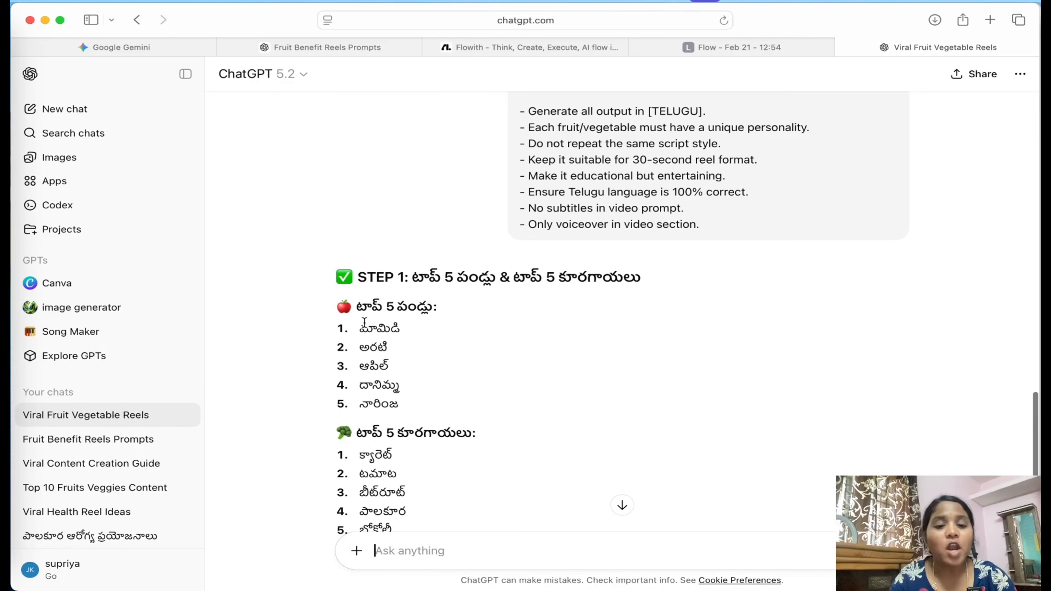
{"action": "scroll", "coordinate": [364, 323], "scroll_direction": "down", "scroll_amount": 3}
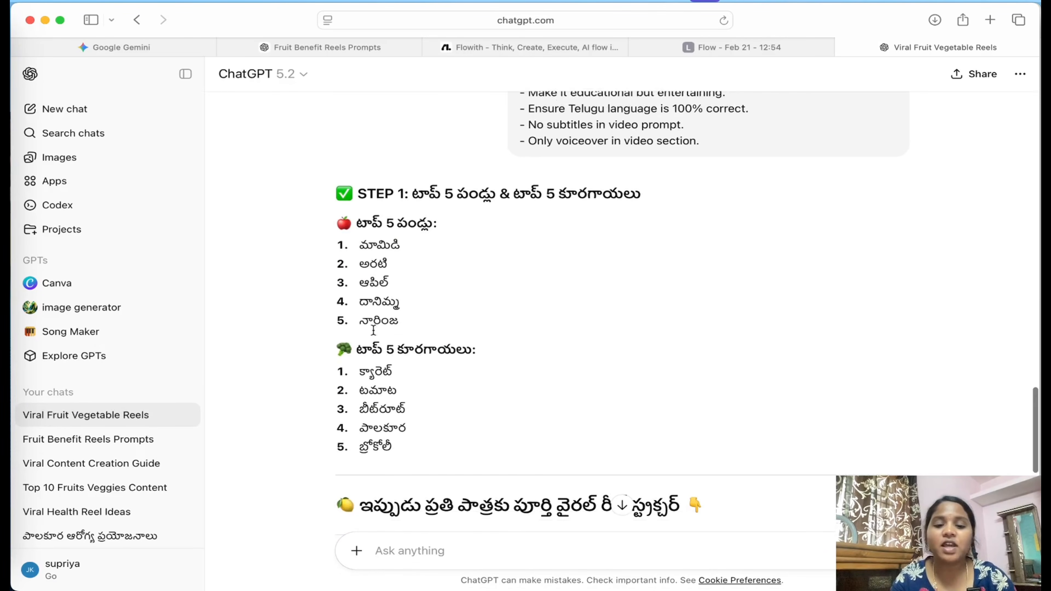
{"action": "scroll", "coordinate": [452, 370], "scroll_direction": "down", "scroll_amount": 10}
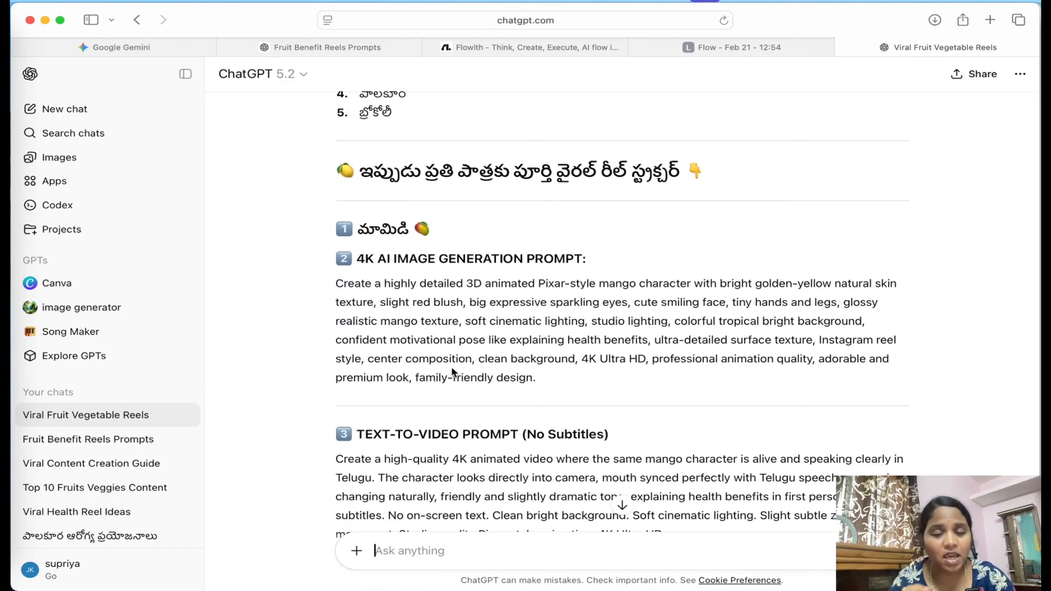
{"action": "scroll", "coordinate": [451, 366], "scroll_direction": "down", "scroll_amount": 3}
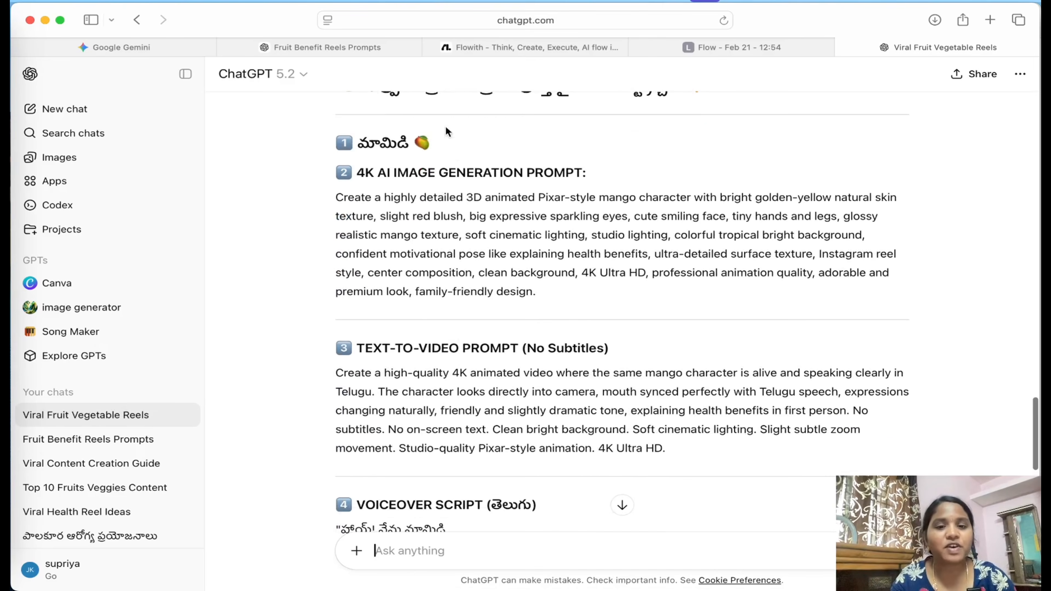
{"action": "left_click_drag", "start_coordinate": [439, 145], "coordinate": [404, 145]}
{"action": "left_click", "coordinate": [569, 192]}
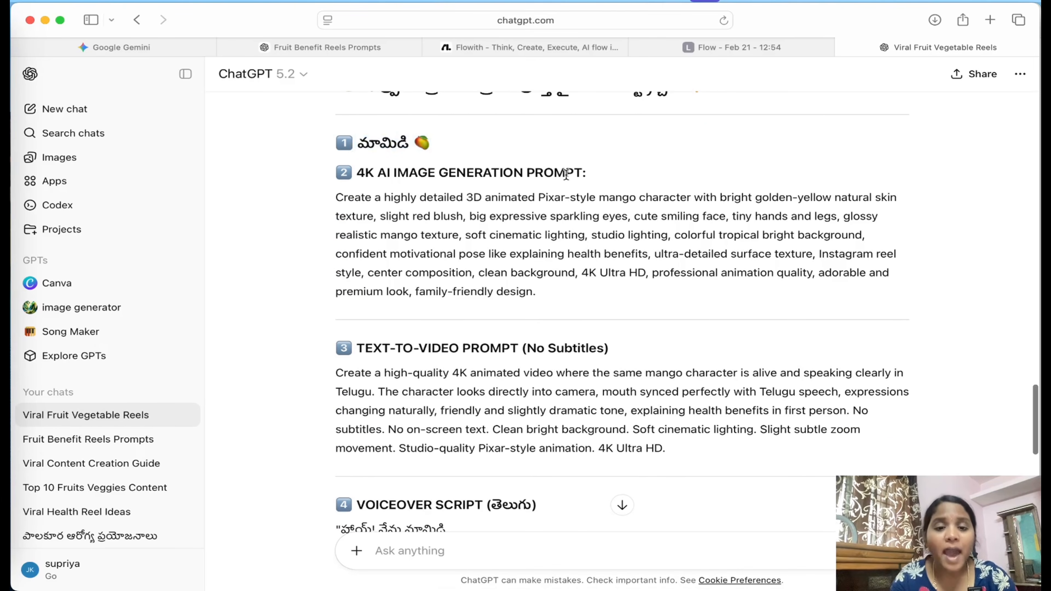
{"action": "left_click_drag", "start_coordinate": [606, 178], "coordinate": [575, 173]}
{"action": "left_click", "coordinate": [382, 174]}
{"action": "left_click_drag", "start_coordinate": [554, 301], "coordinate": [335, 195]}
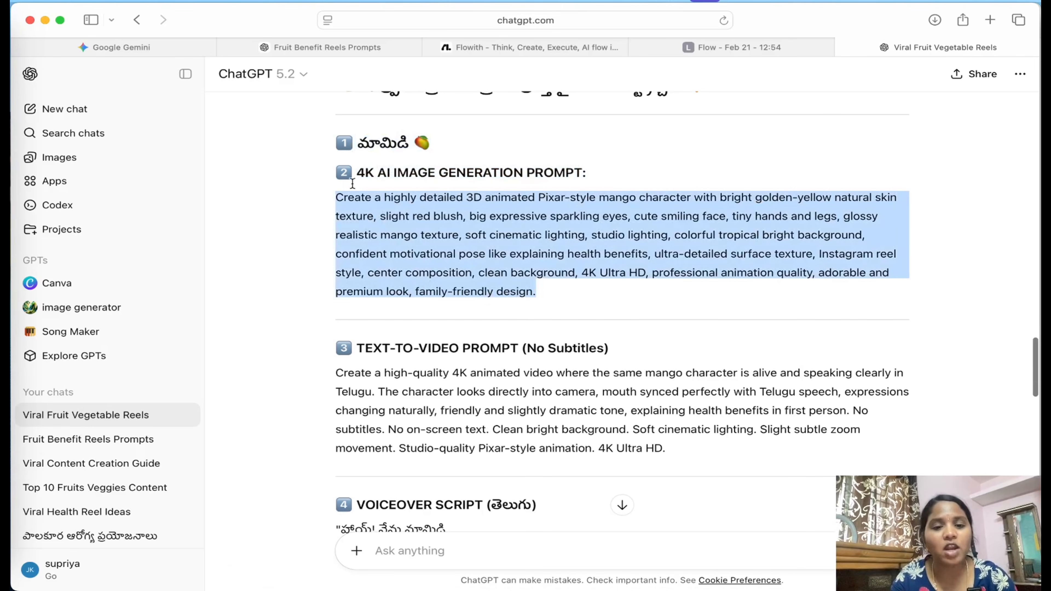
- Examine the mango character's text-to-video prompt and its Telugu voiceover script
{"action": "left_click", "coordinate": [500, 424]}
{"action": "scroll", "coordinate": [711, 307], "scroll_direction": "down", "scroll_amount": 5}
{"action": "left_click_drag", "start_coordinate": [678, 292], "coordinate": [328, 215]}
{"action": "scroll", "coordinate": [570, 427], "scroll_direction": "down", "scroll_amount": 2}
{"action": "left_click_drag", "start_coordinate": [570, 427], "coordinate": [328, 292]}
{"action": "left_click", "coordinate": [570, 298]}
{"action": "triple_click", "coordinate": [571, 305]}
{"action": "scroll", "coordinate": [628, 390], "scroll_direction": "down", "scroll_amount": 2}
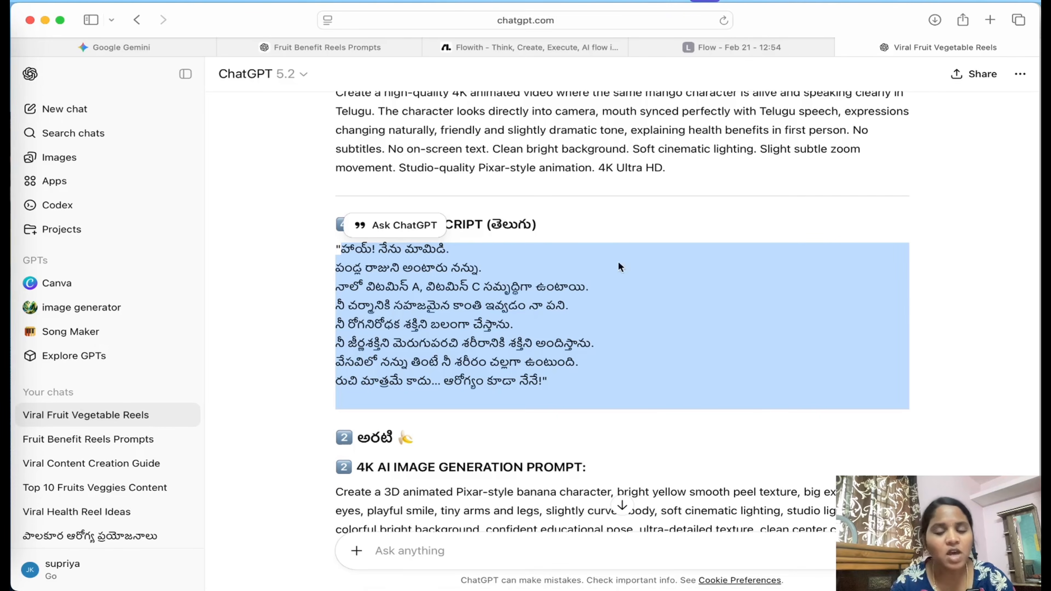
{"action": "left_click", "coordinate": [620, 236]}
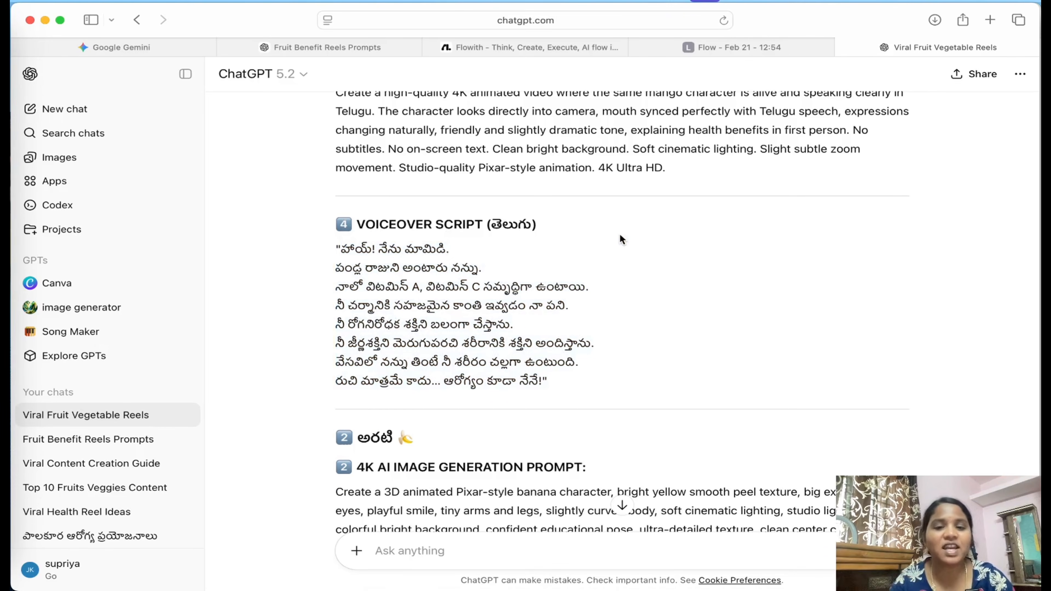
- Copy the mango character's 4K AI image generation prompt and send it as a new message in the same chat
{"action": "scroll", "coordinate": [466, 252], "scroll_direction": "up", "scroll_amount": 10}
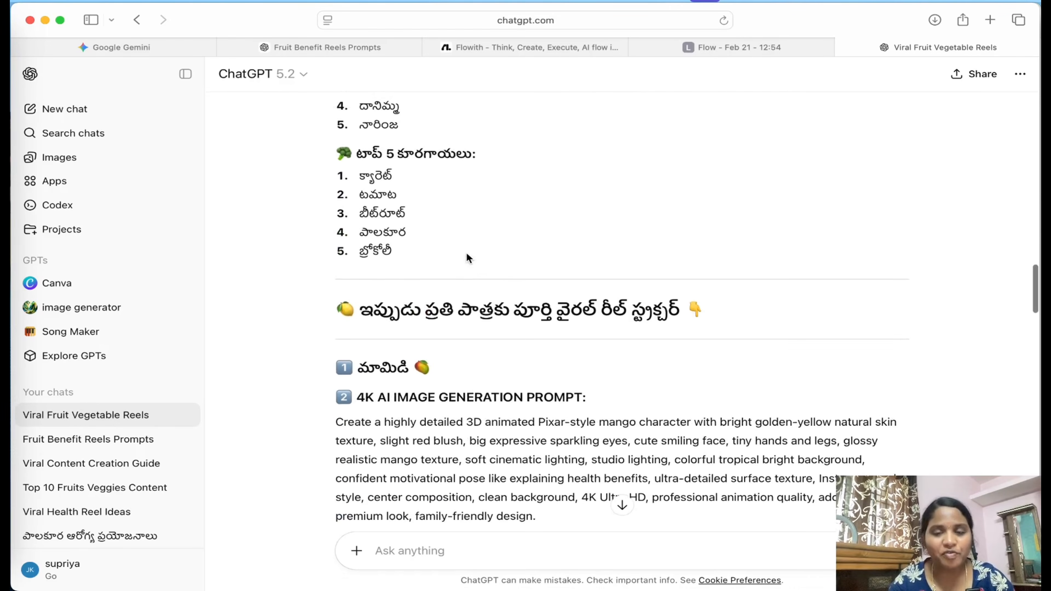
{"action": "scroll", "coordinate": [466, 257], "scroll_direction": "down", "scroll_amount": 6}
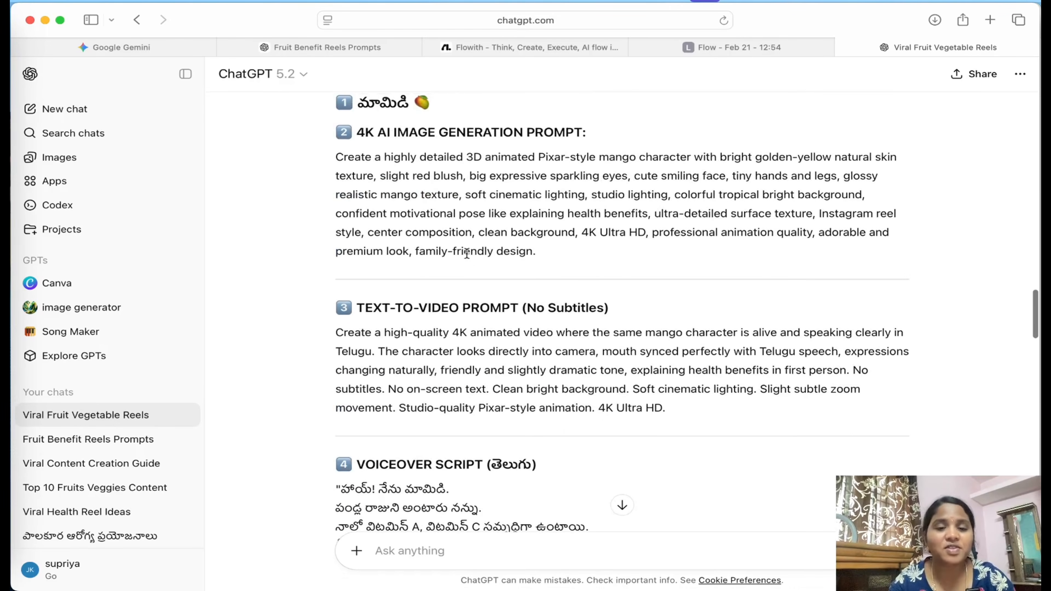
{"action": "scroll", "coordinate": [466, 252], "scroll_direction": "up", "scroll_amount": 1}
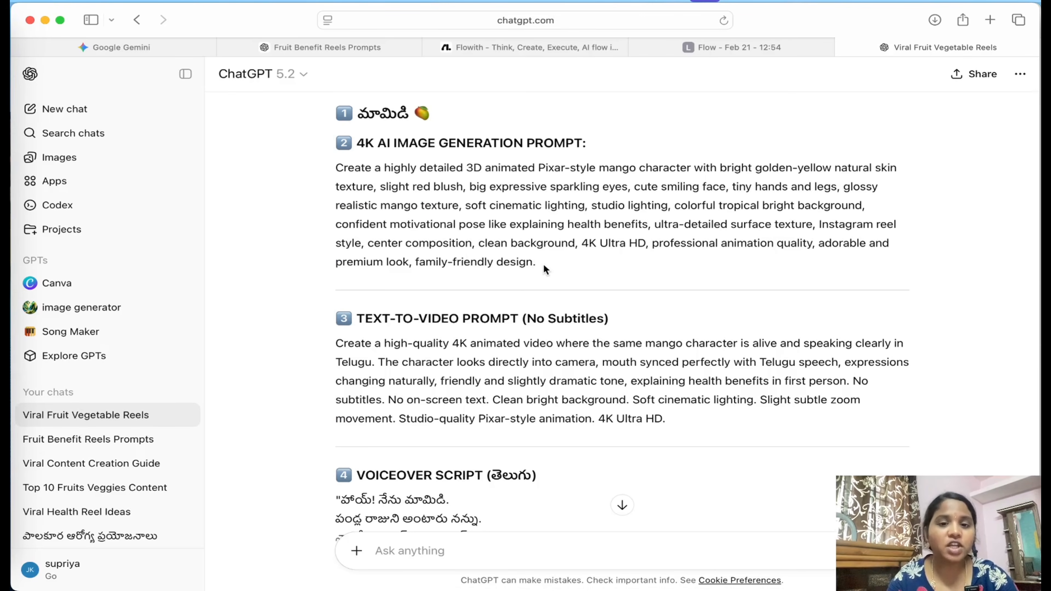
{"action": "left_click_drag", "start_coordinate": [544, 265], "coordinate": [330, 171]}
{"action": "key", "text": "super+c"}
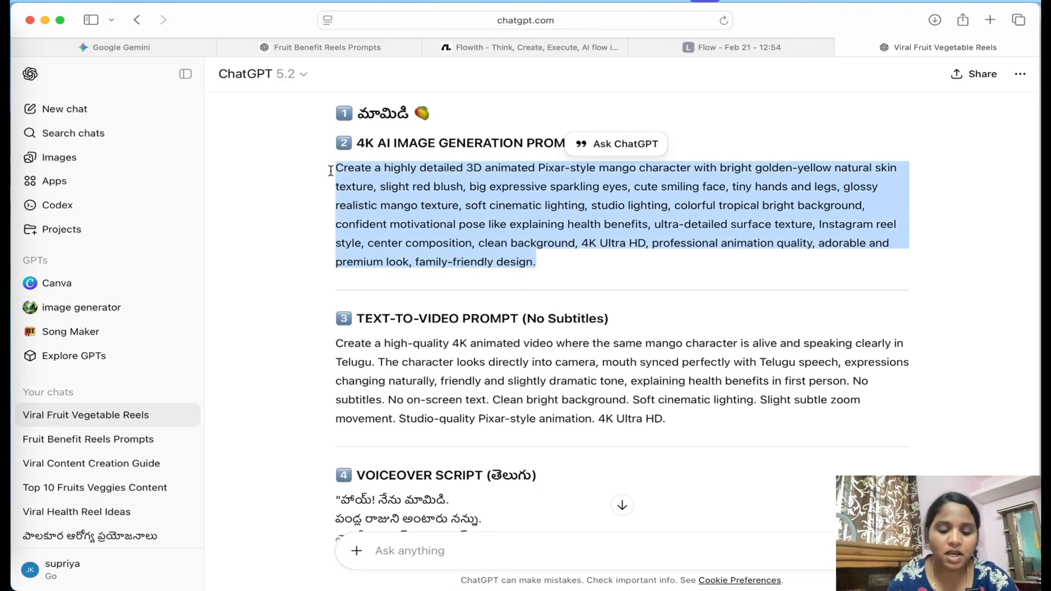
{"action": "left_click", "coordinate": [418, 546]}
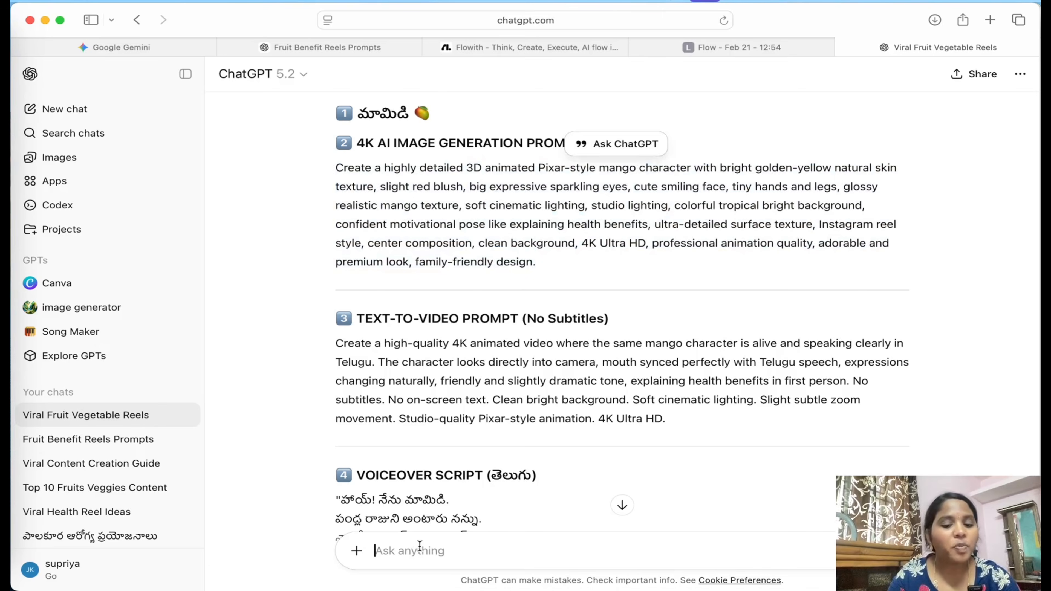
{"action": "key", "text": "super+v"}
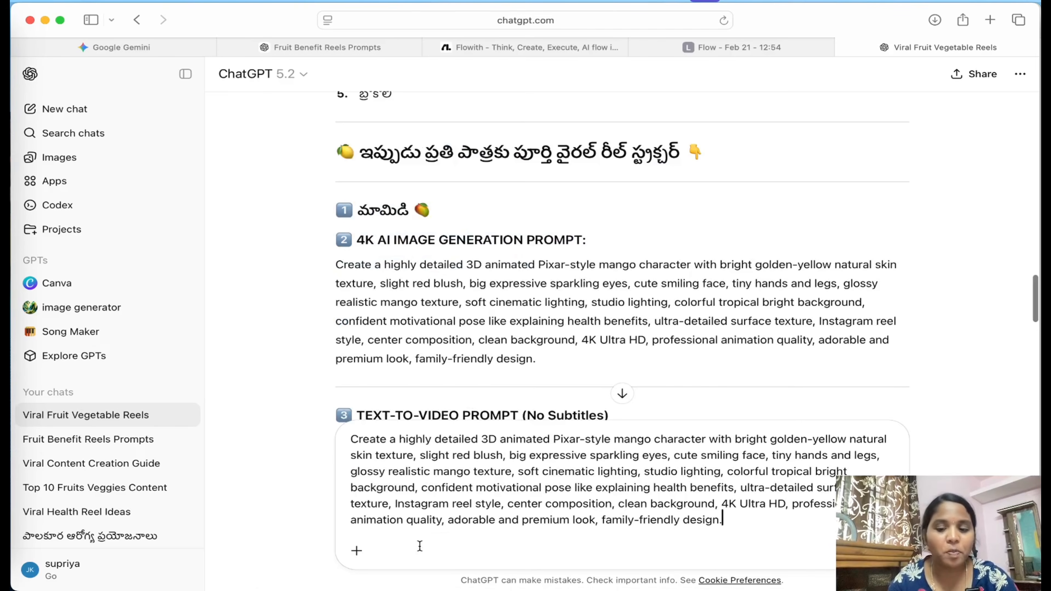
{"action": "key", "text": "Return"}
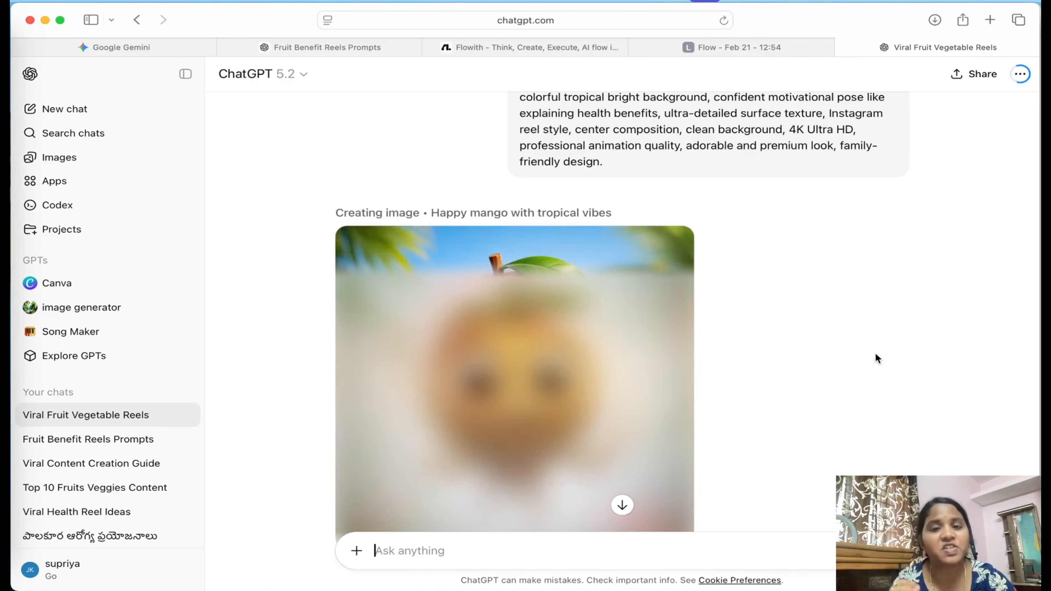
- Search for "whisk" in a new browser tab, open the Google Labs Whisk site and enter the tool
{"action": "key", "text": "super+t"}
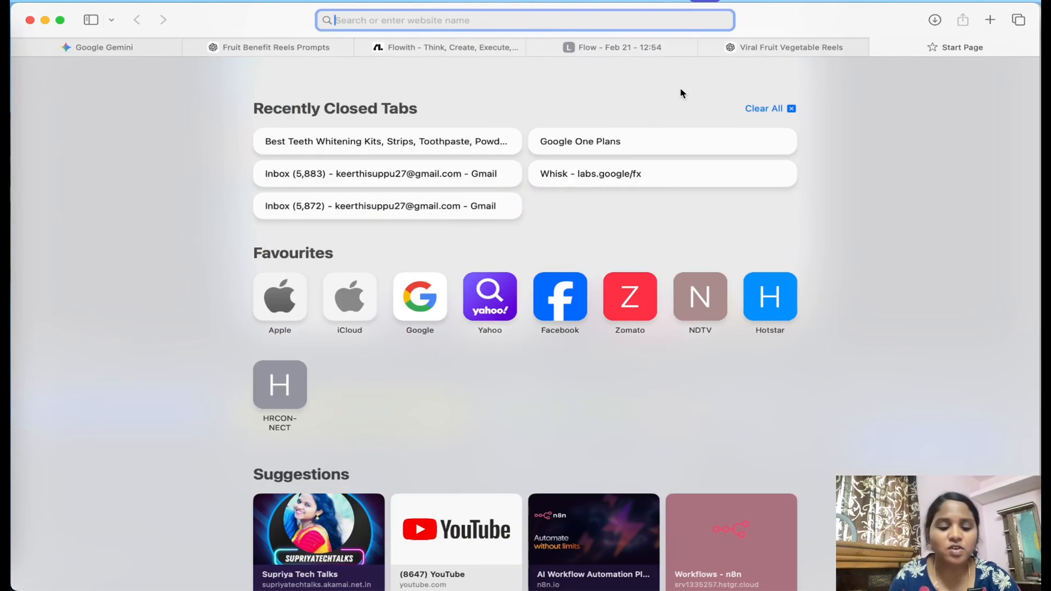
{"action": "type", "text": "whisk"}
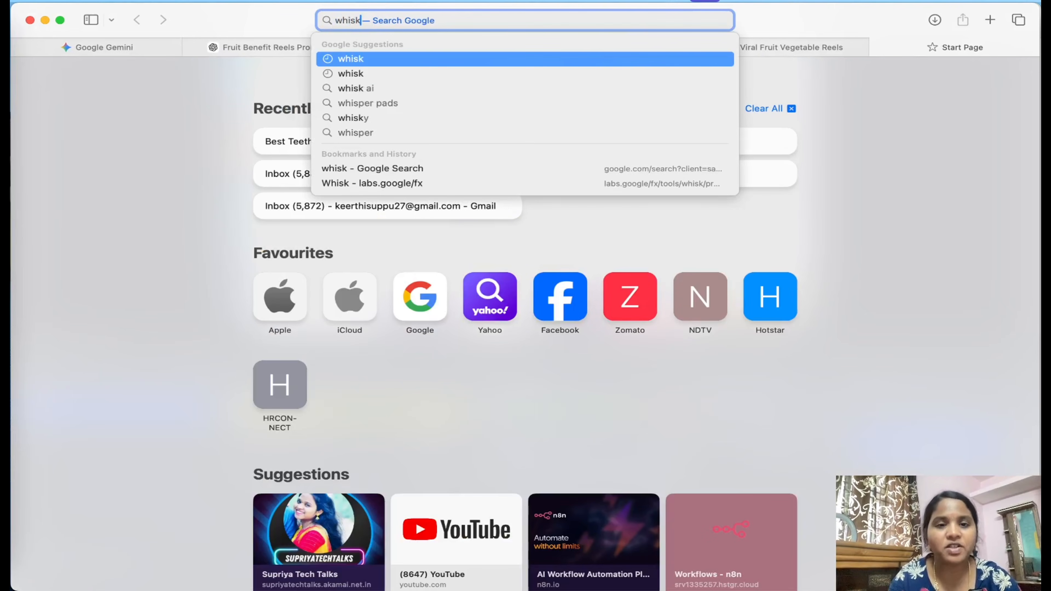
{"action": "key", "text": "Return"}
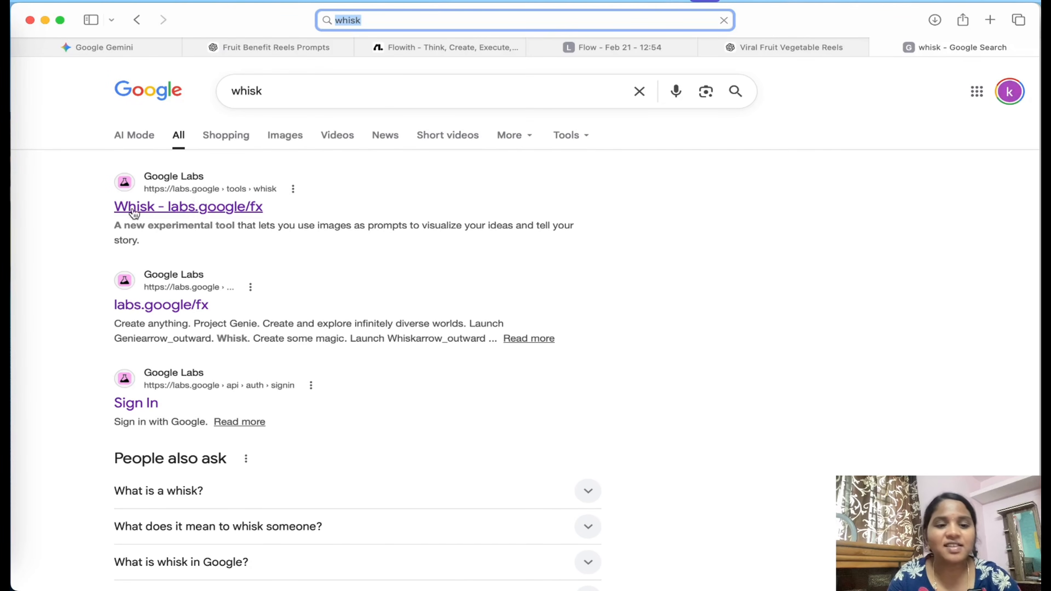
{"action": "left_click", "coordinate": [209, 208]}
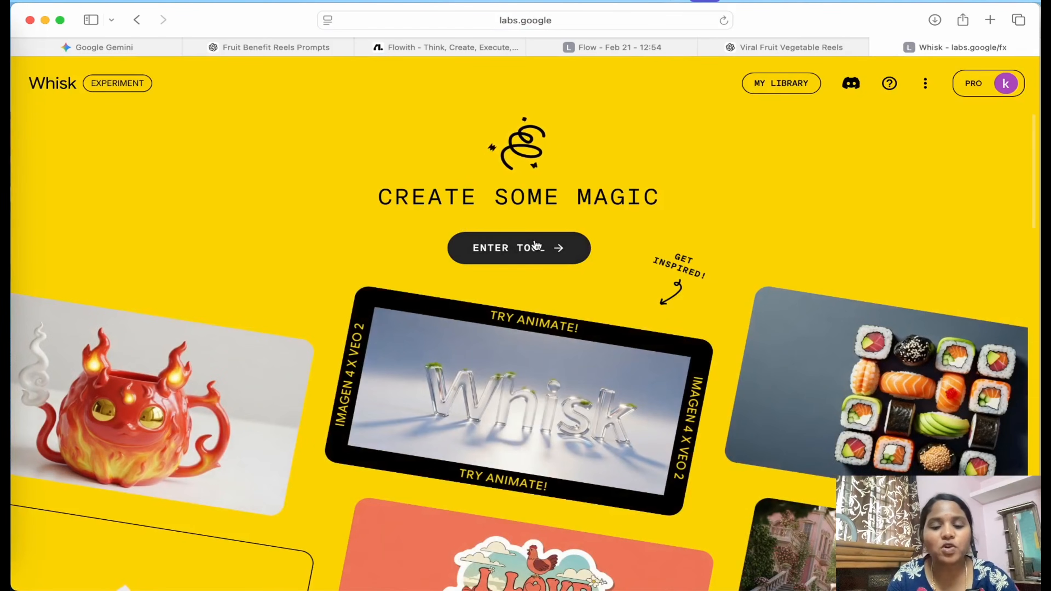
{"action": "left_click", "coordinate": [528, 247]}
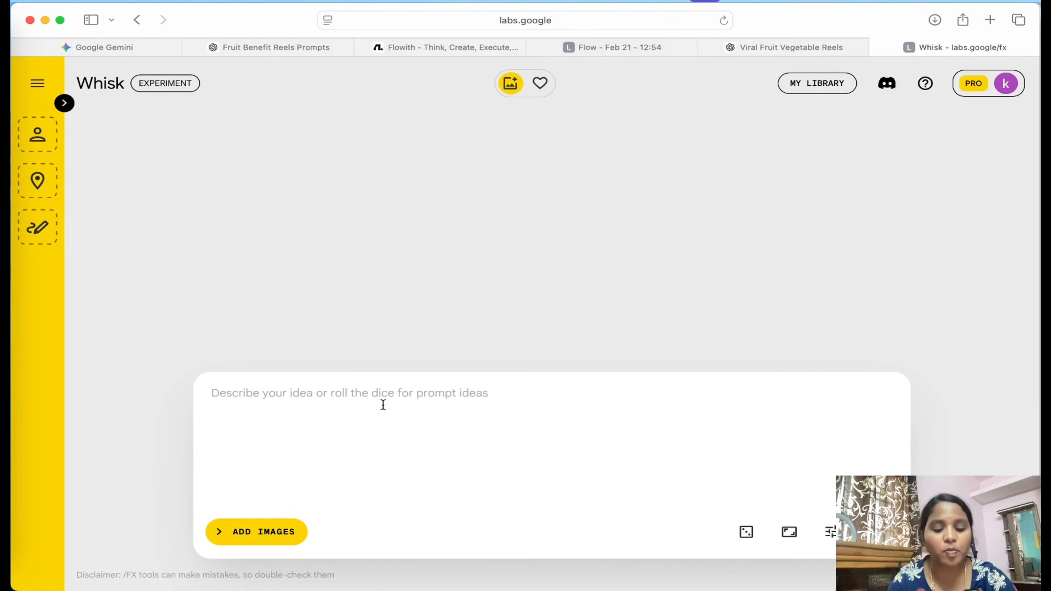
- Generate mango character images in Whisk from the copied prompt, and generate them again with the 9:16 portrait aspect ratio
{"action": "key", "text": "super+v"}
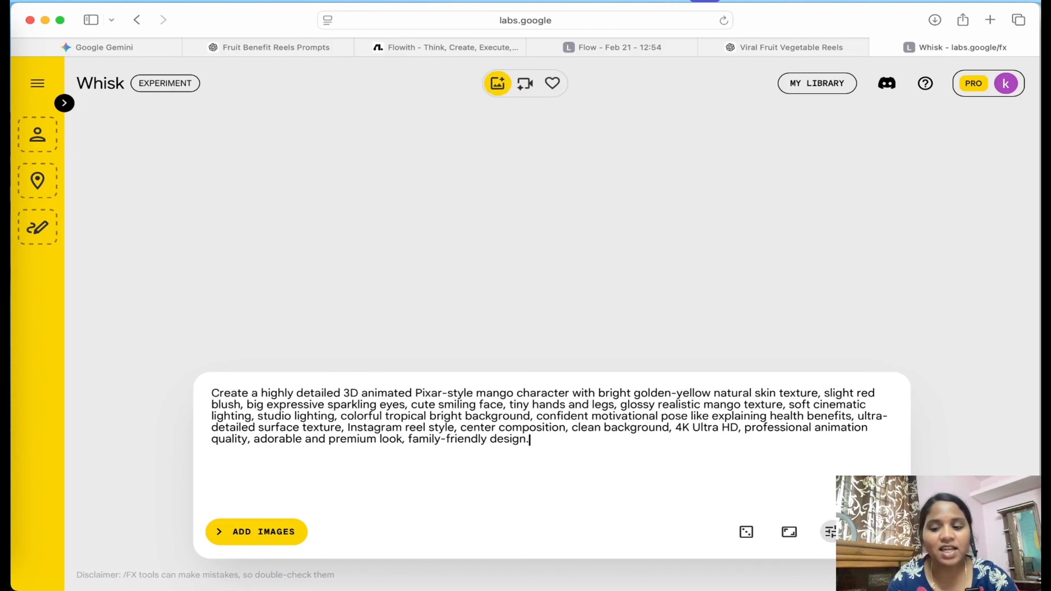
{"action": "key", "text": "Return"}
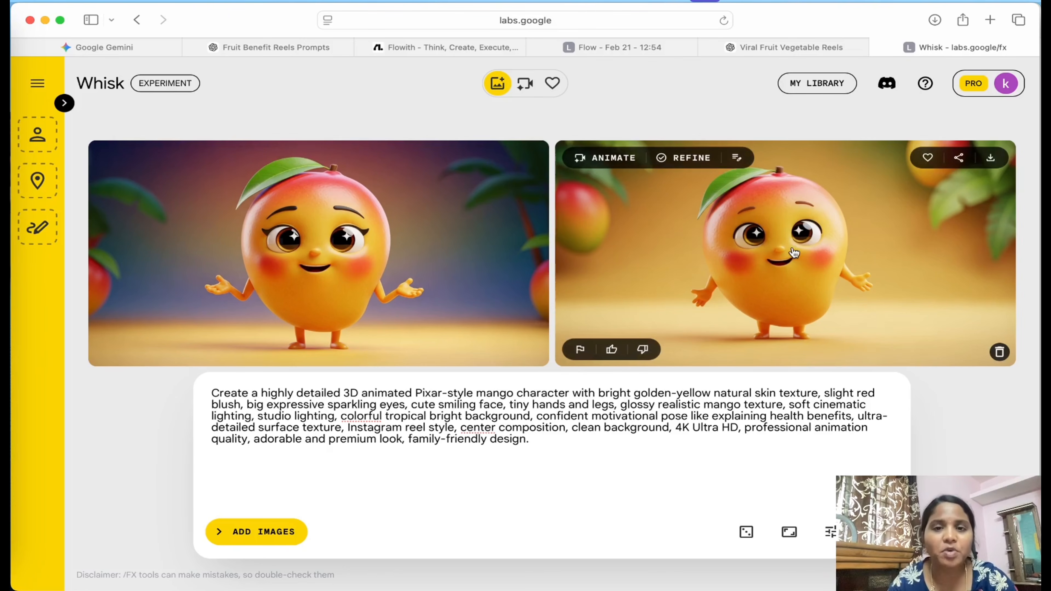
{"action": "left_click", "coordinate": [789, 532]}
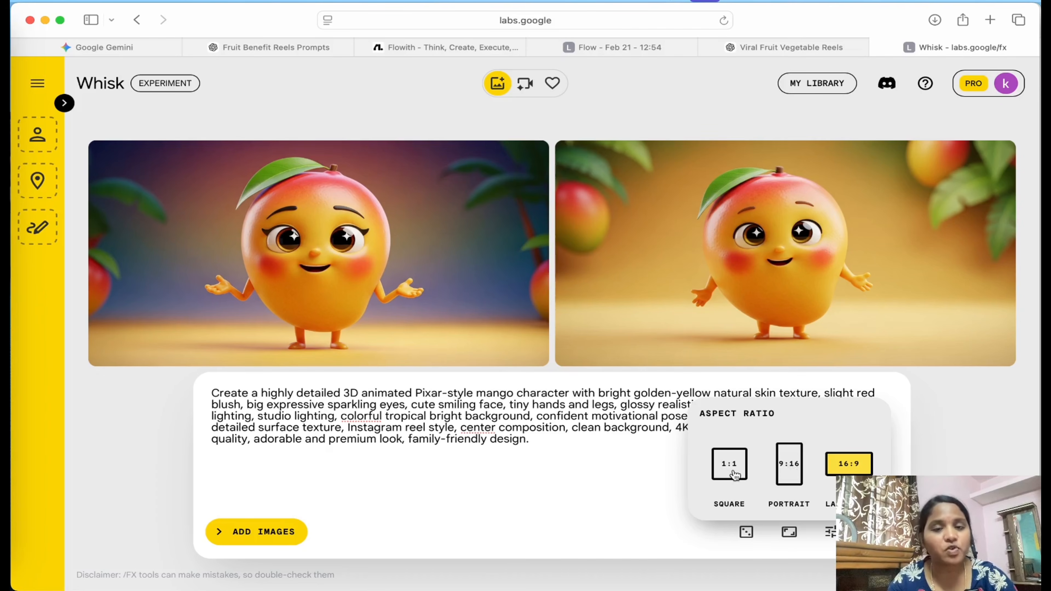
{"action": "left_click", "coordinate": [791, 475]}
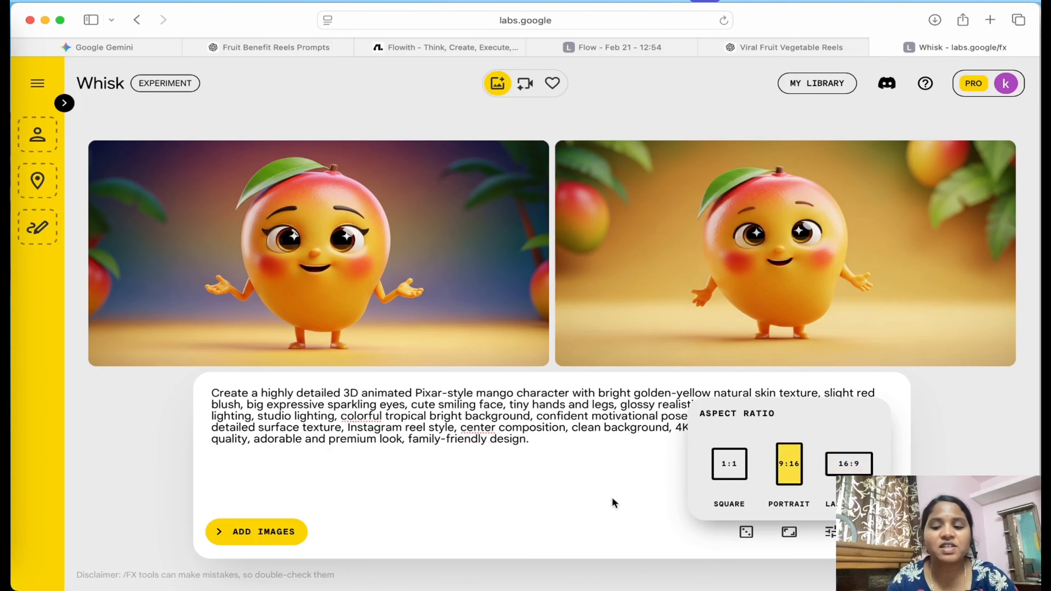
{"action": "key", "text": "Return"}
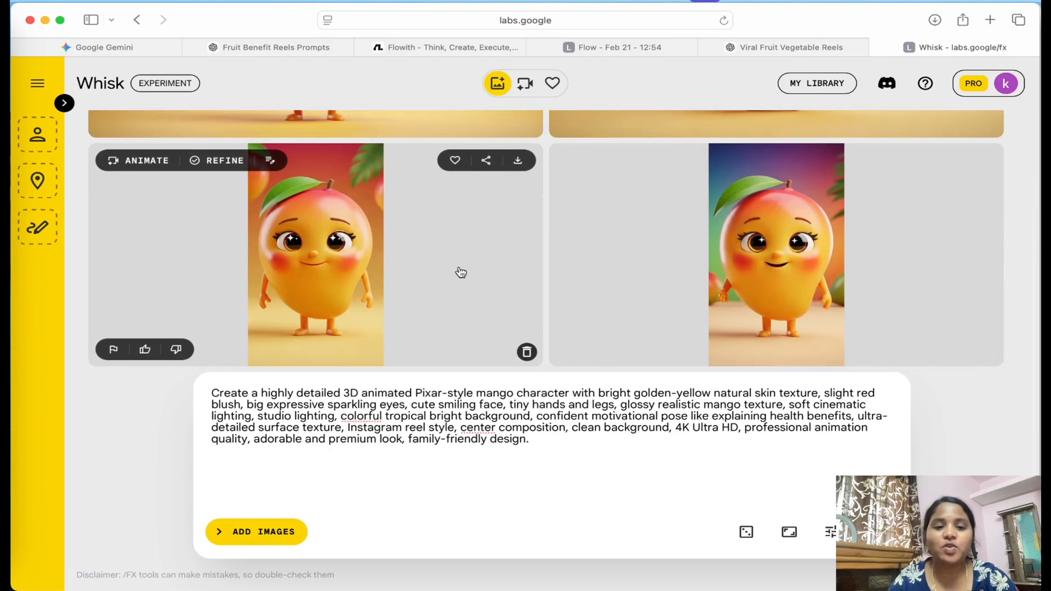
- Compare the landscape and portrait mango images and download the portrait one with the red and yellow background
{"action": "scroll", "coordinate": [459, 273], "scroll_direction": "up", "scroll_amount": 5}
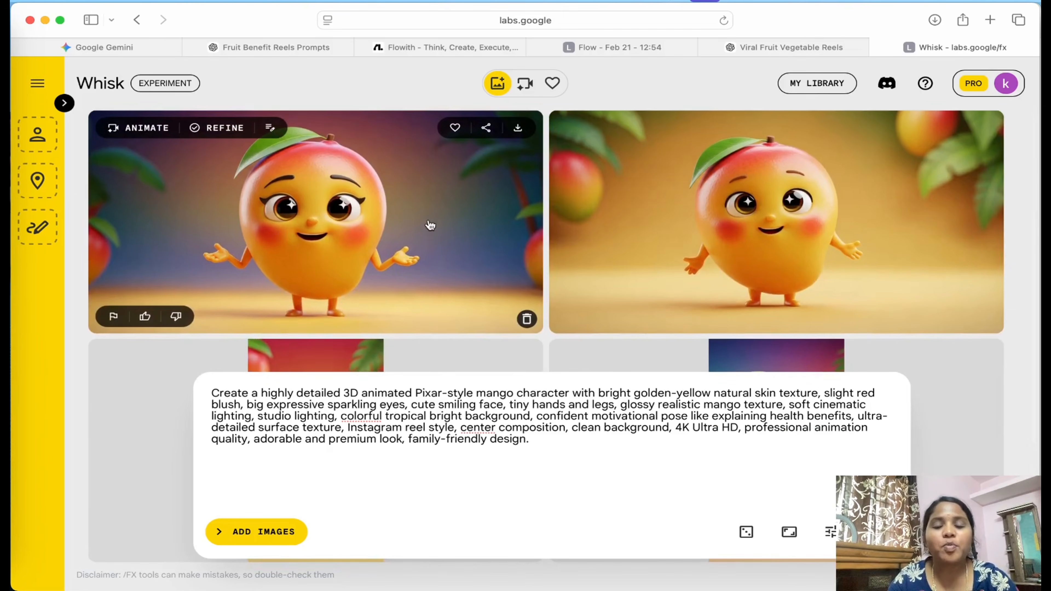
{"action": "scroll", "coordinate": [430, 223], "scroll_direction": "down", "scroll_amount": 5}
{"action": "scroll", "coordinate": [430, 225], "scroll_direction": "up", "scroll_amount": 1}
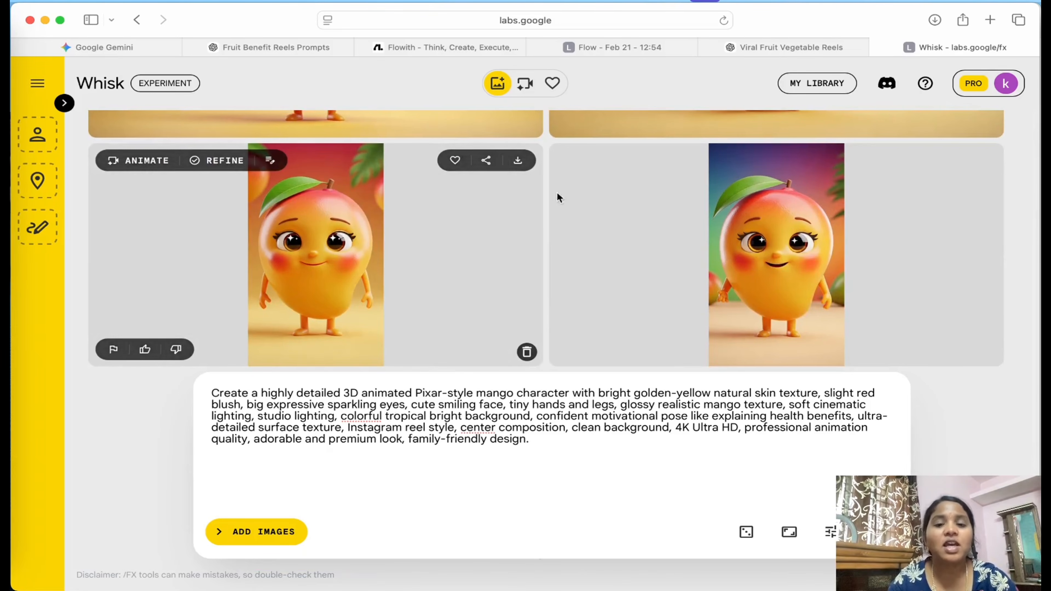
{"action": "left_click", "coordinate": [518, 162]}
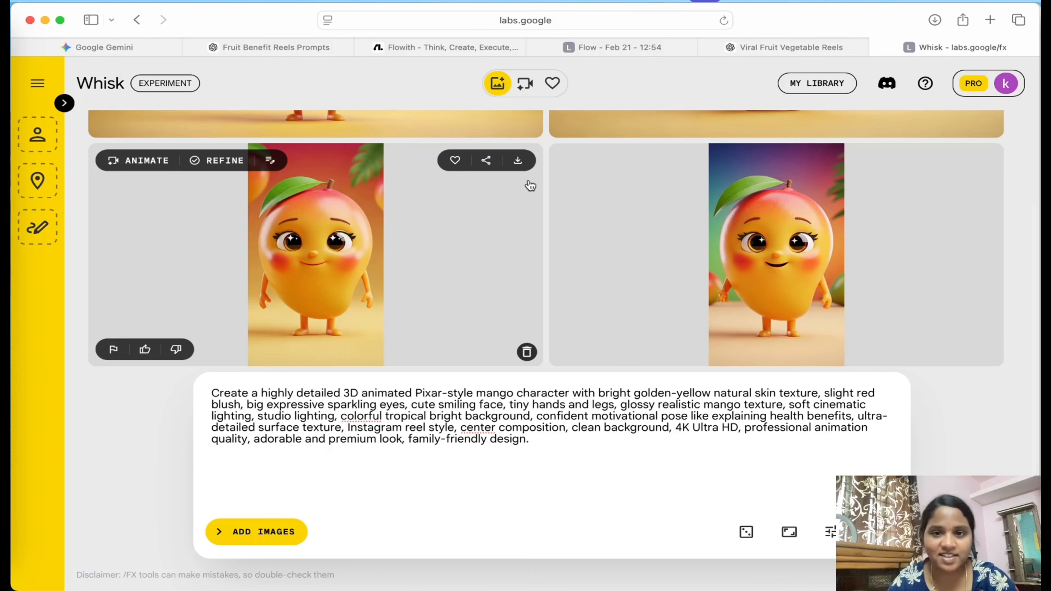
- Return to the Viral Fruit Vegetable Reels chat in ChatGPT and download the generated mango character image
{"action": "left_click", "coordinate": [793, 47]}
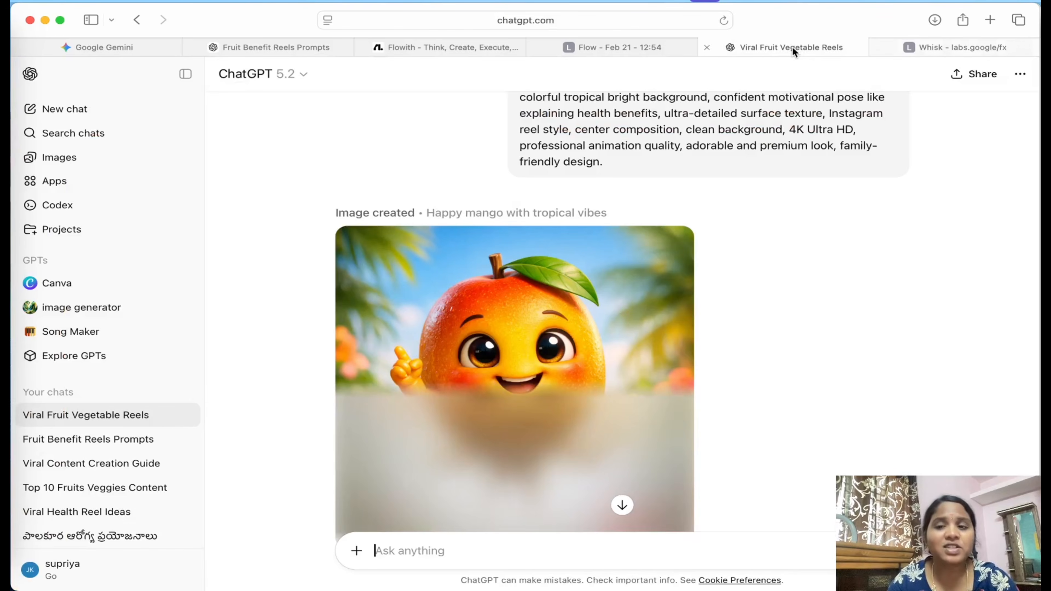
{"action": "scroll", "coordinate": [694, 357], "scroll_direction": "down", "scroll_amount": 1}
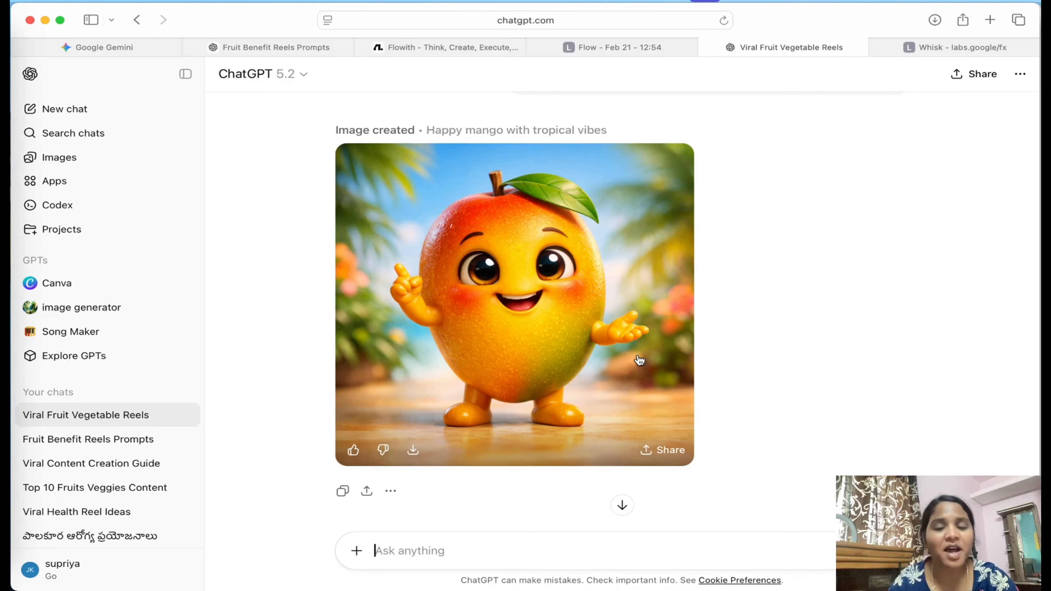
{"action": "scroll", "coordinate": [881, 256], "scroll_direction": "up", "scroll_amount": 15}
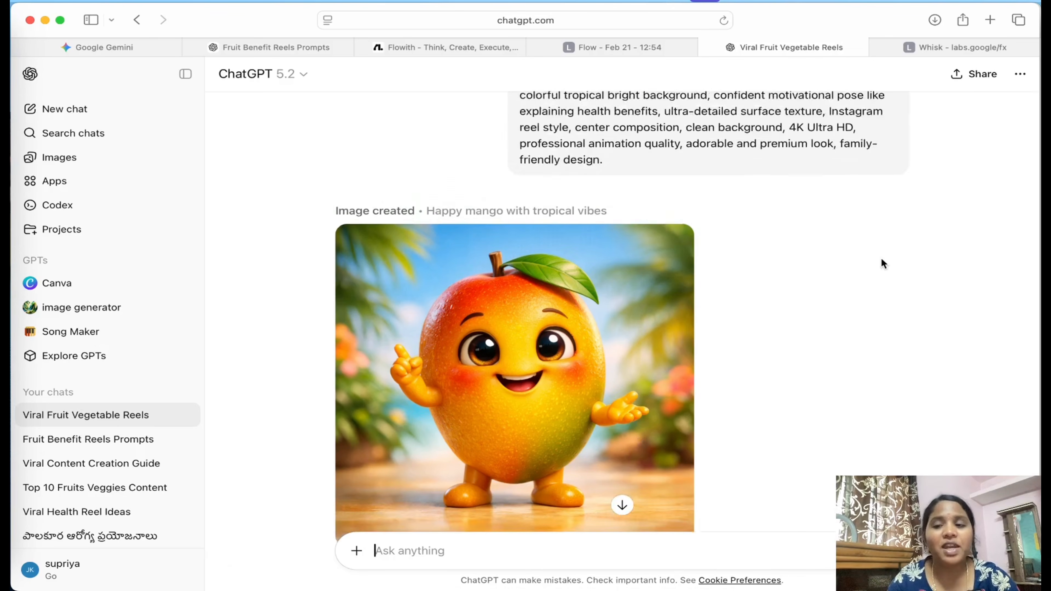
{"action": "scroll", "coordinate": [881, 260], "scroll_direction": "up", "scroll_amount": 2}
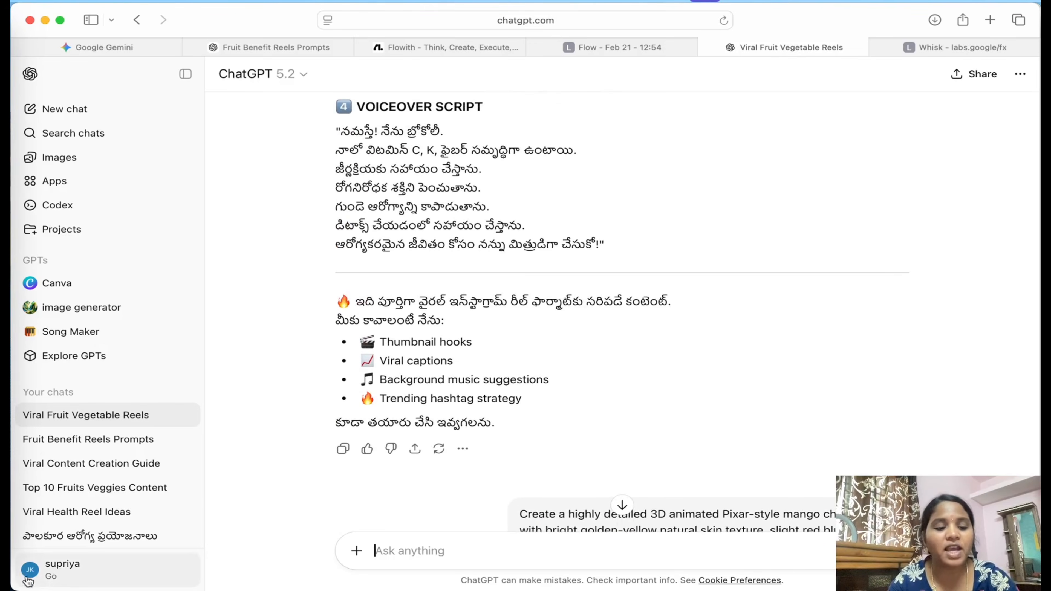
{"action": "left_click", "coordinate": [33, 571]}
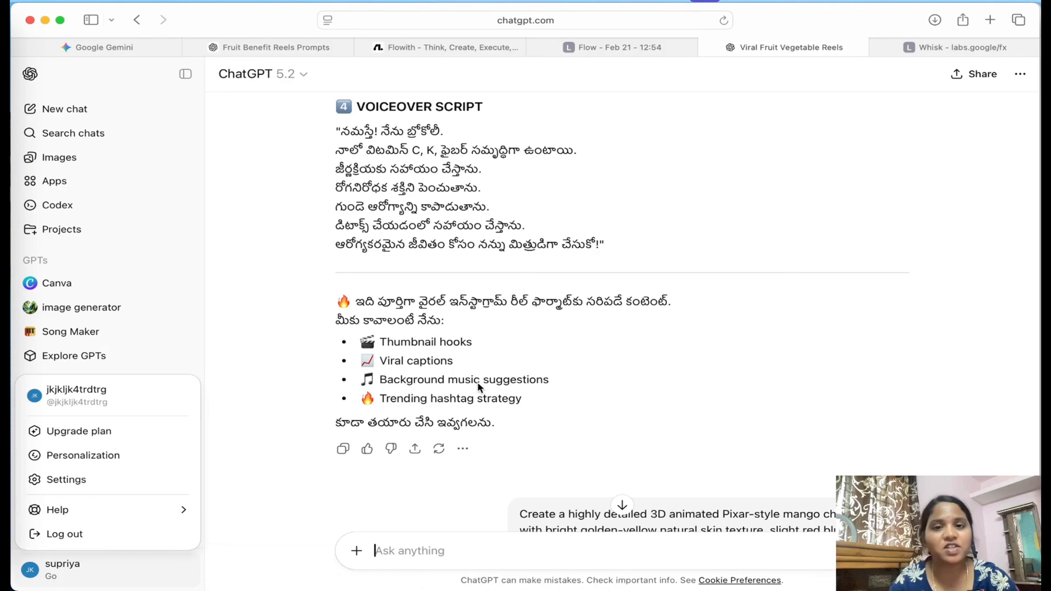
{"action": "left_click", "coordinate": [618, 366]}
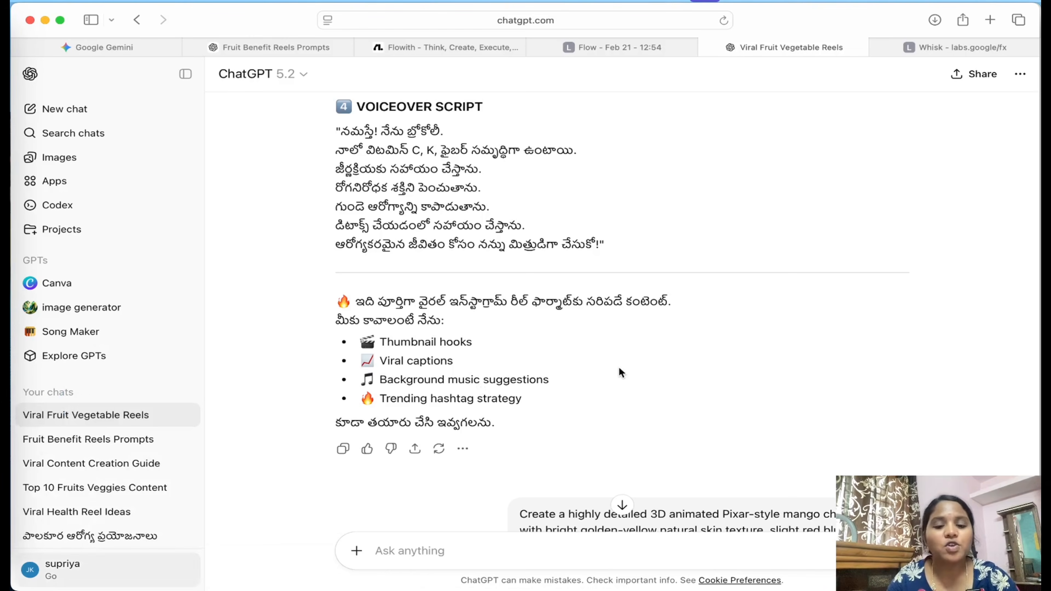
{"action": "scroll", "coordinate": [618, 366], "scroll_direction": "down", "scroll_amount": 10}
{"action": "scroll", "coordinate": [493, 251], "scroll_direction": "up", "scroll_amount": 2}
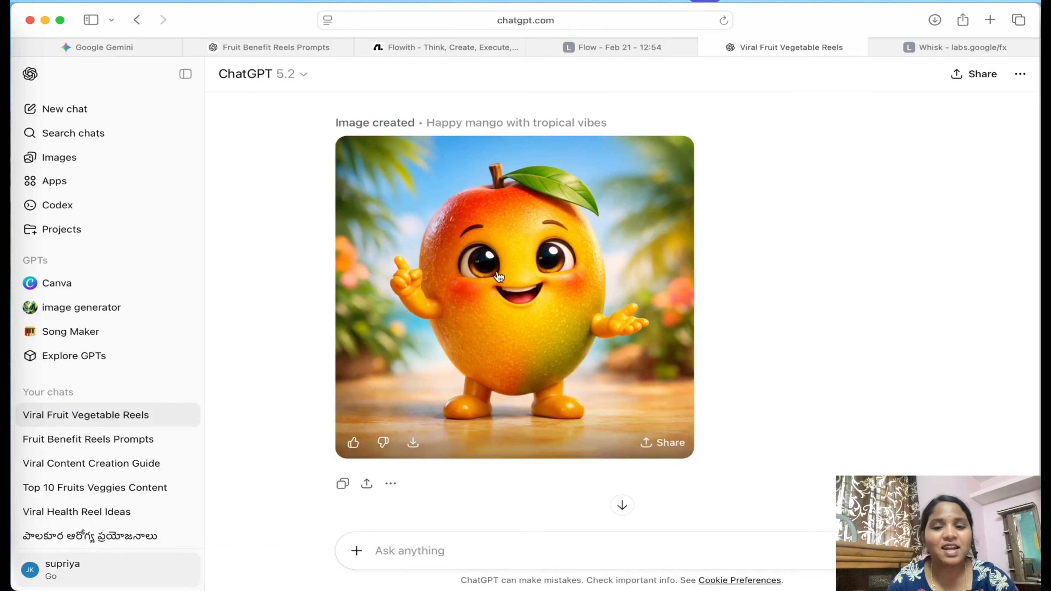
{"action": "left_click", "coordinate": [415, 443]}
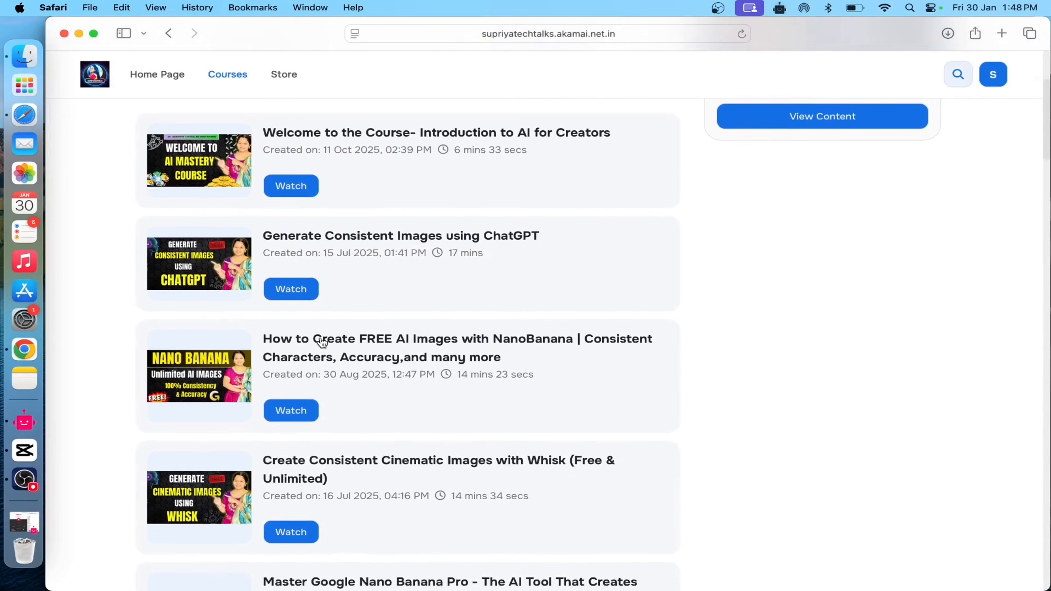
- Browse the course site's lesson lists, including the AI tool lessons, the YouTube Mastery Course and the ChatGPT Complete Guide
{"action": "scroll", "coordinate": [323, 343], "scroll_direction": "down", "scroll_amount": 10}
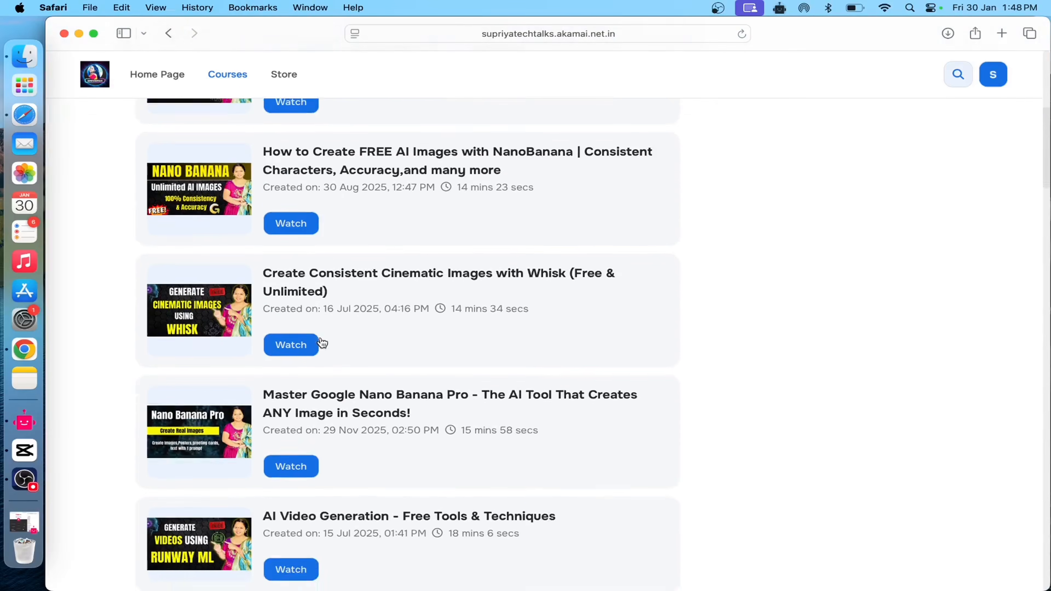
{"action": "scroll", "coordinate": [322, 344], "scroll_direction": "down", "scroll_amount": 15}
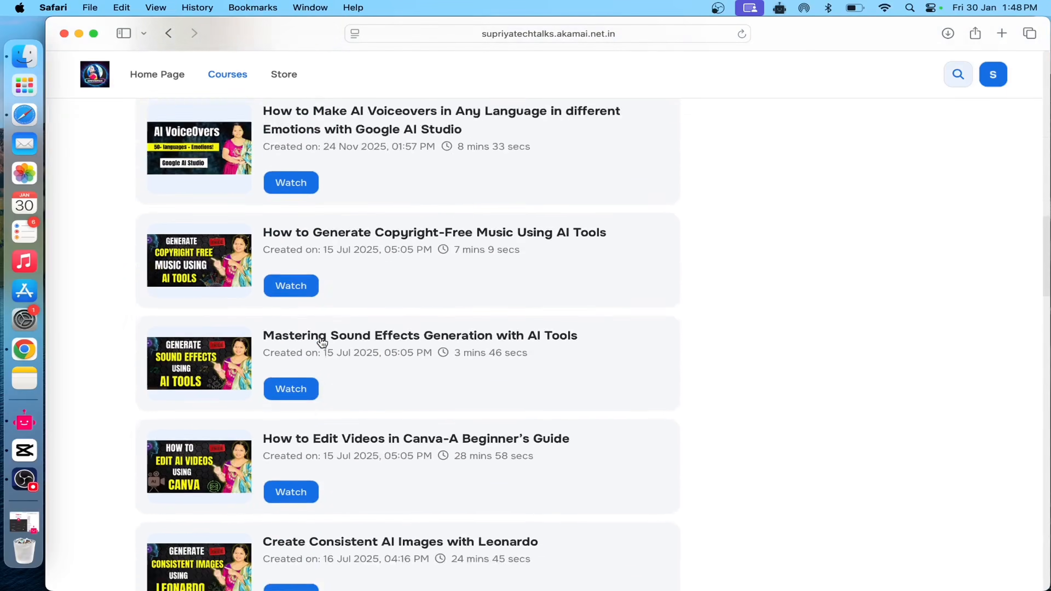
{"action": "scroll", "coordinate": [322, 344], "scroll_direction": "down", "scroll_amount": 15}
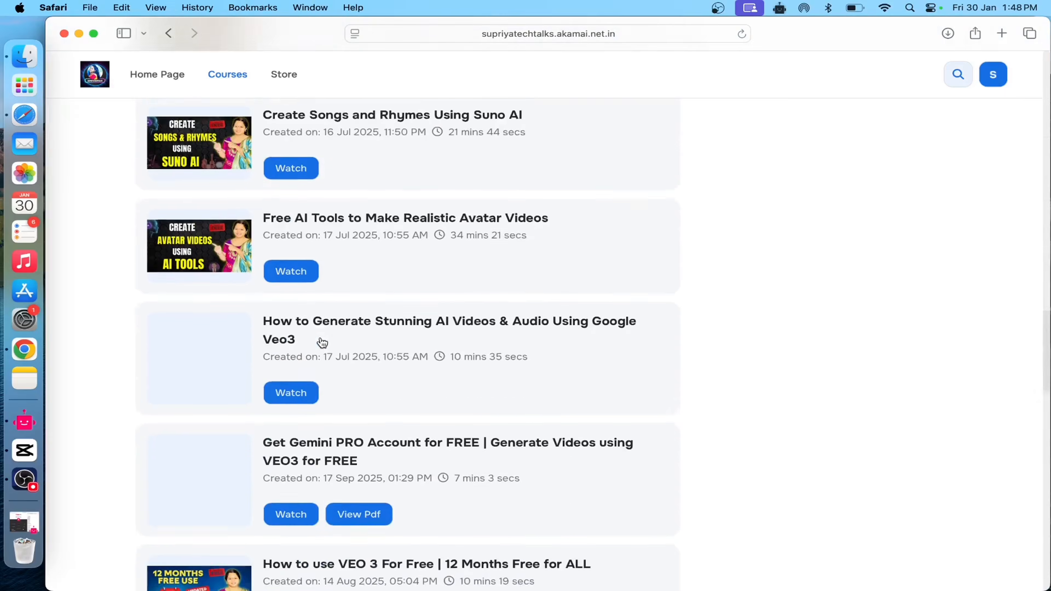
{"action": "scroll", "coordinate": [322, 343], "scroll_direction": "down", "scroll_amount": 15}
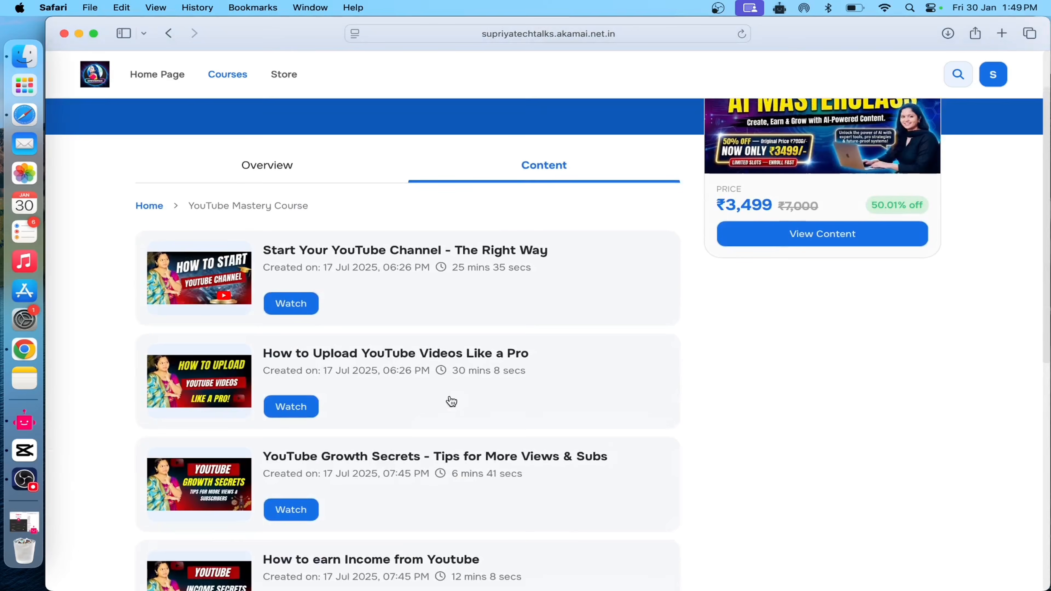
{"action": "scroll", "coordinate": [451, 402], "scroll_direction": "down", "scroll_amount": 3}
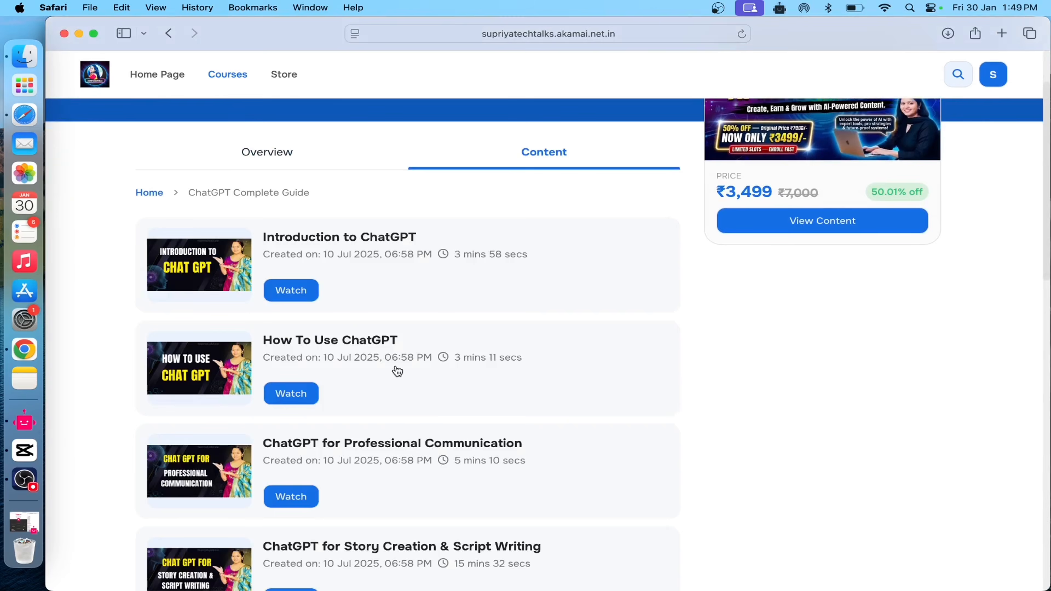
{"action": "scroll", "coordinate": [397, 371], "scroll_direction": "down", "scroll_amount": 10}
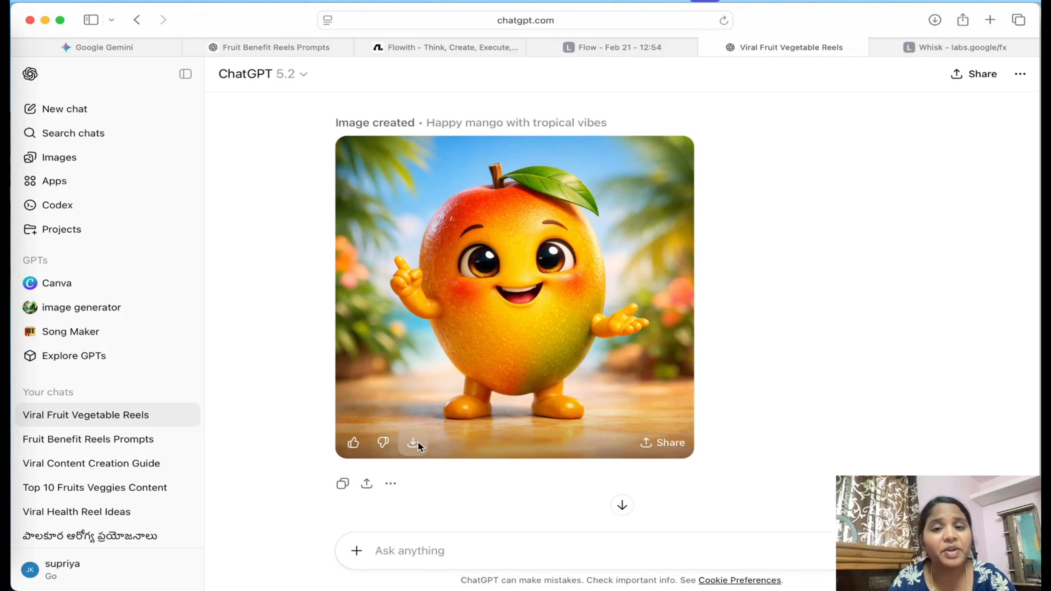
{"action": "scroll", "coordinate": [417, 441], "scroll_direction": "down", "scroll_amount": 15}
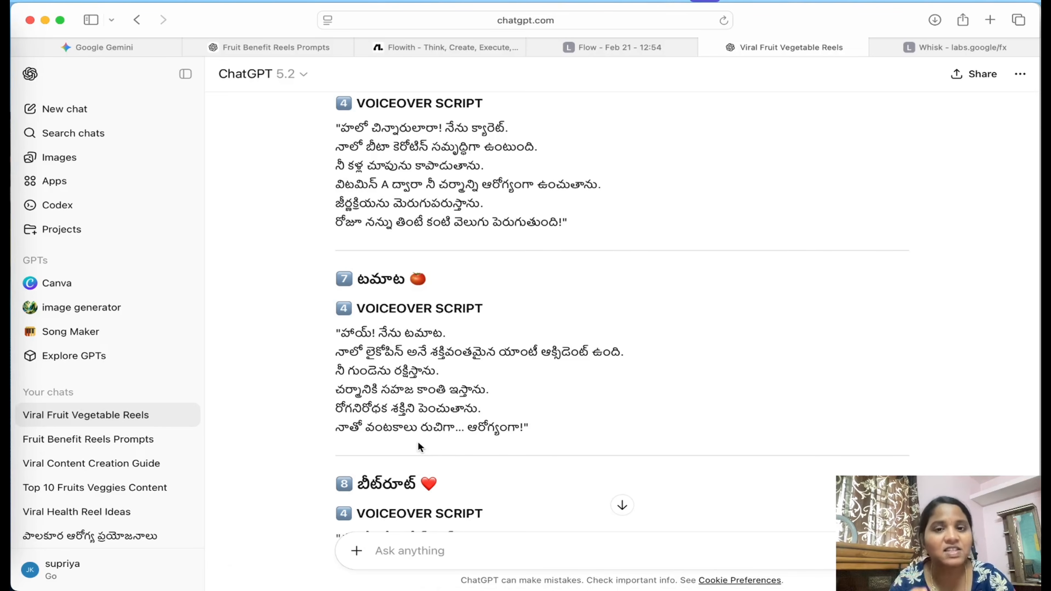
{"action": "scroll", "coordinate": [417, 441], "scroll_direction": "down", "scroll_amount": 20}
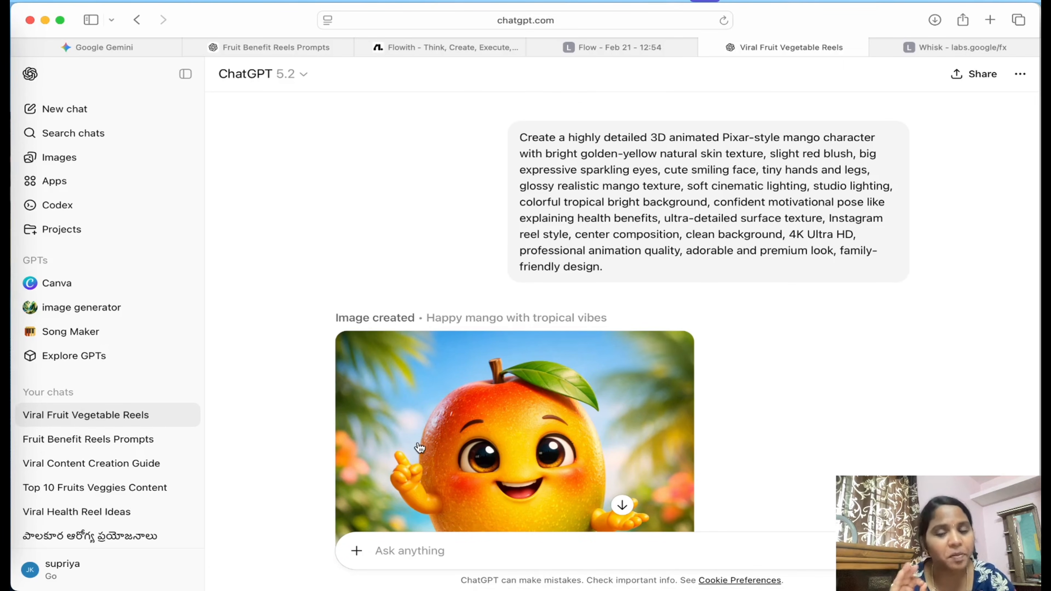
{"action": "scroll", "coordinate": [523, 277], "scroll_direction": "down", "scroll_amount": 4}
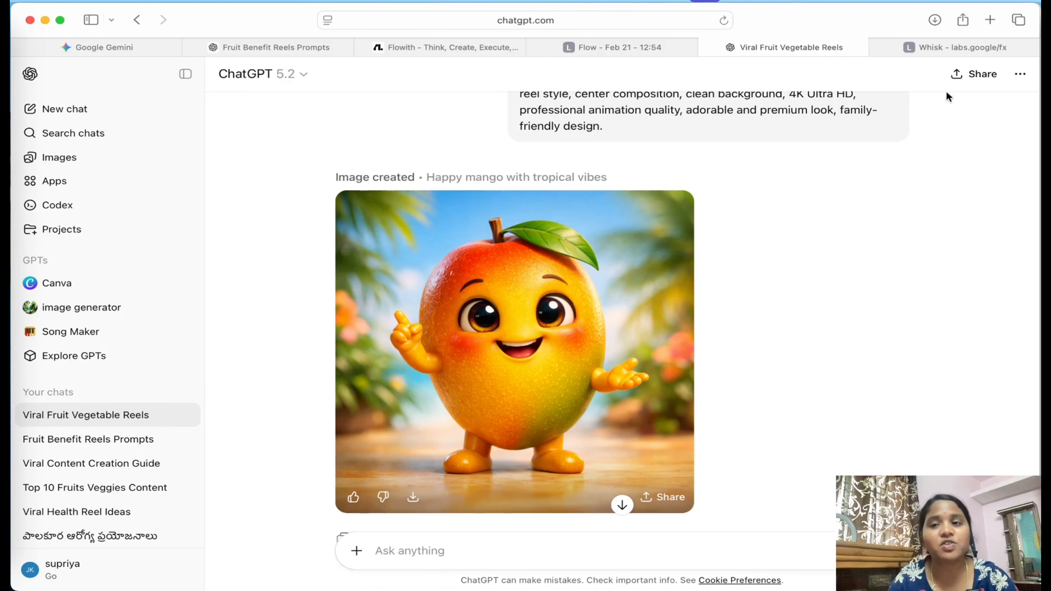
- Search for "flow" in a new browser tab, open the Google Labs Flow site and enter the tool
{"action": "left_click", "coordinate": [985, 24]}
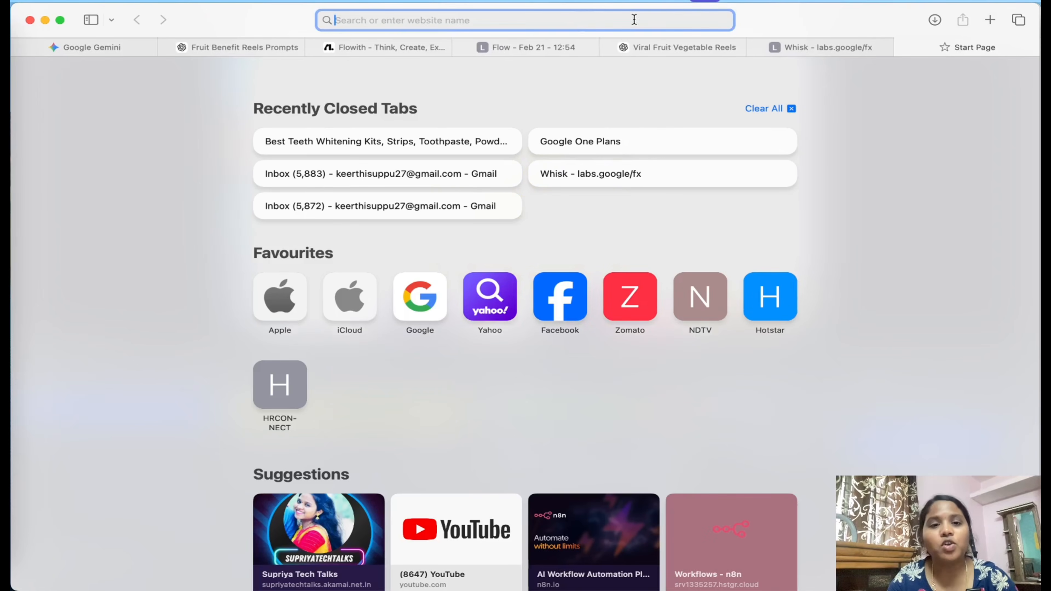
{"action": "type", "text": "flow"}
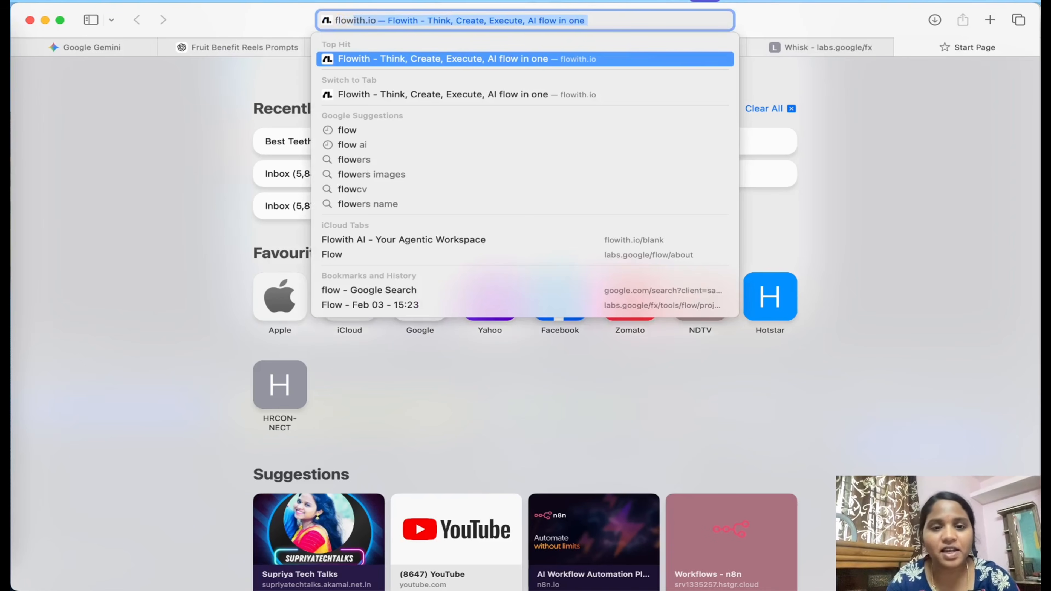
{"action": "left_click", "coordinate": [369, 131]}
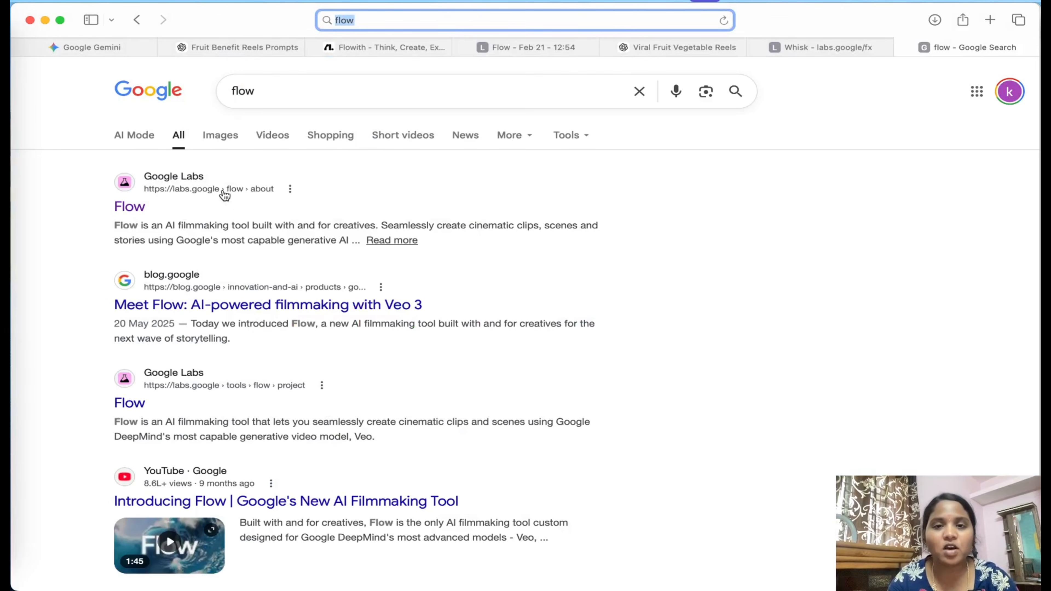
{"action": "left_click", "coordinate": [138, 210]}
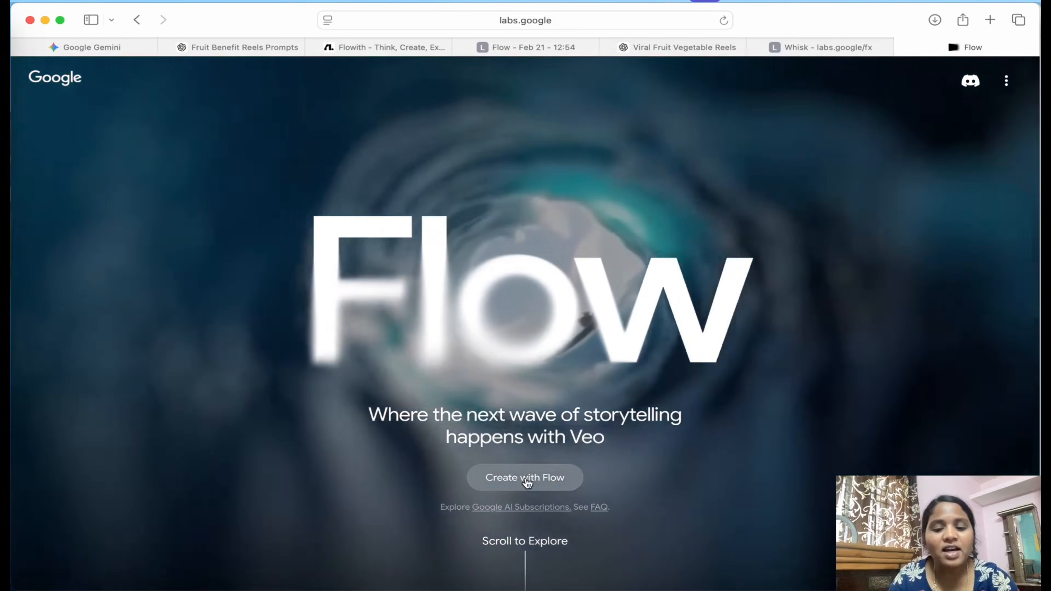
{"action": "left_click", "coordinate": [526, 477]}
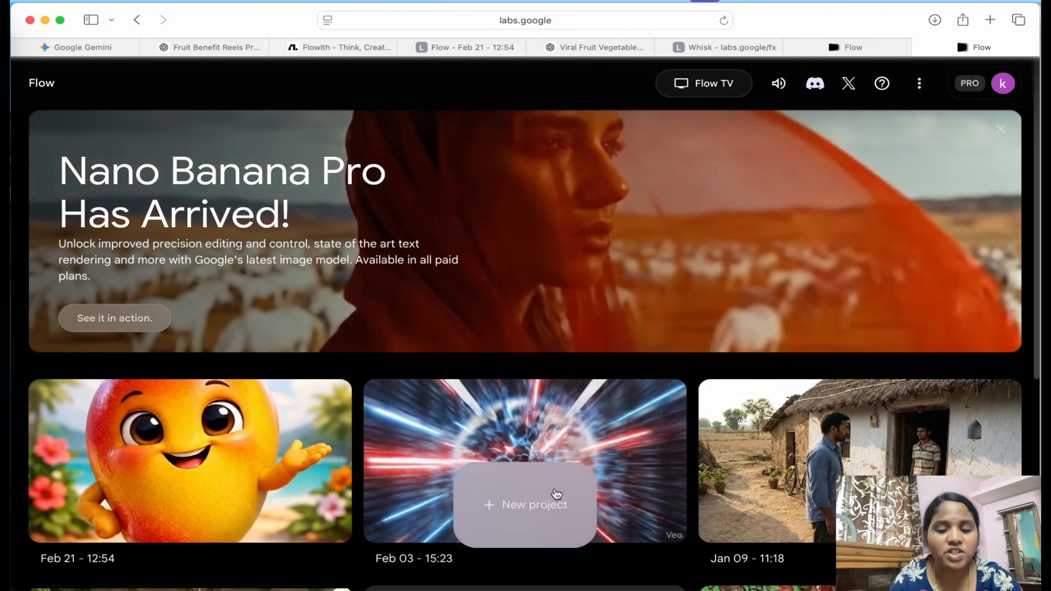
- Create a new Flow project and set its generation mode to Frames to Video
{"action": "left_click", "coordinate": [540, 507]}
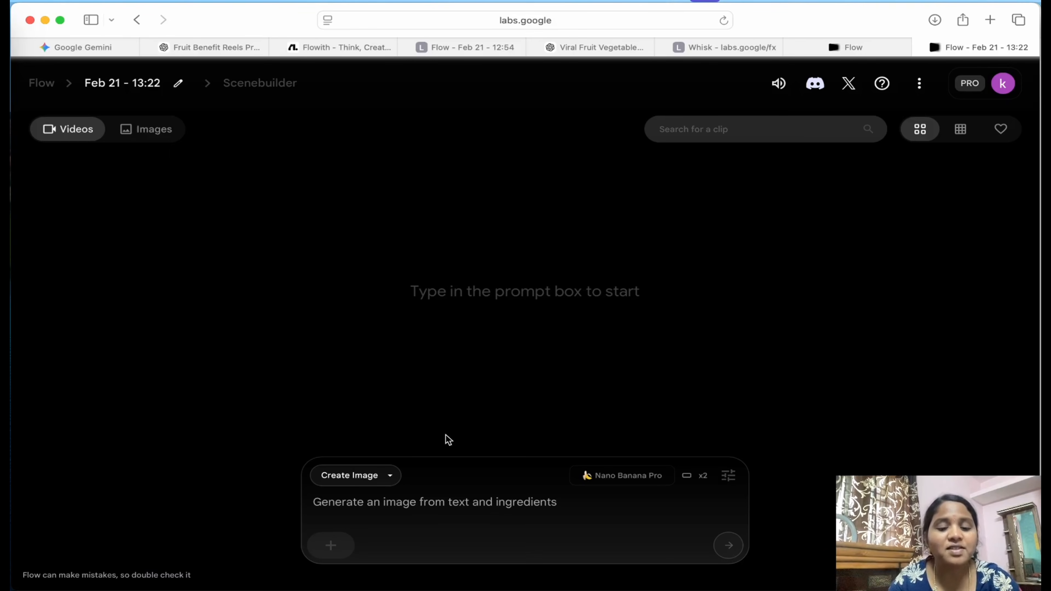
{"action": "left_click", "coordinate": [372, 476]}
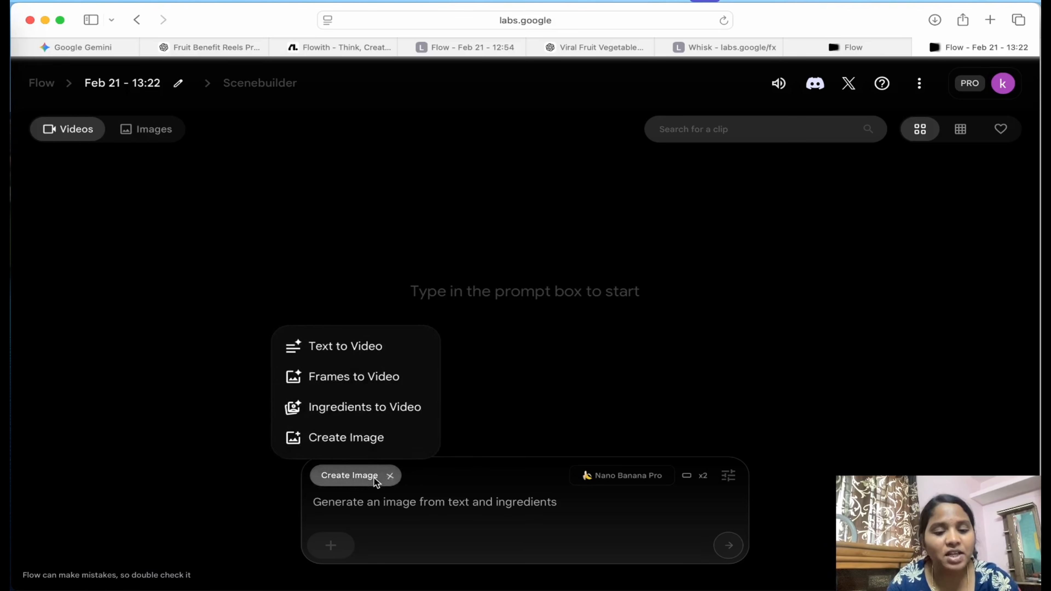
{"action": "left_click", "coordinate": [376, 381]}
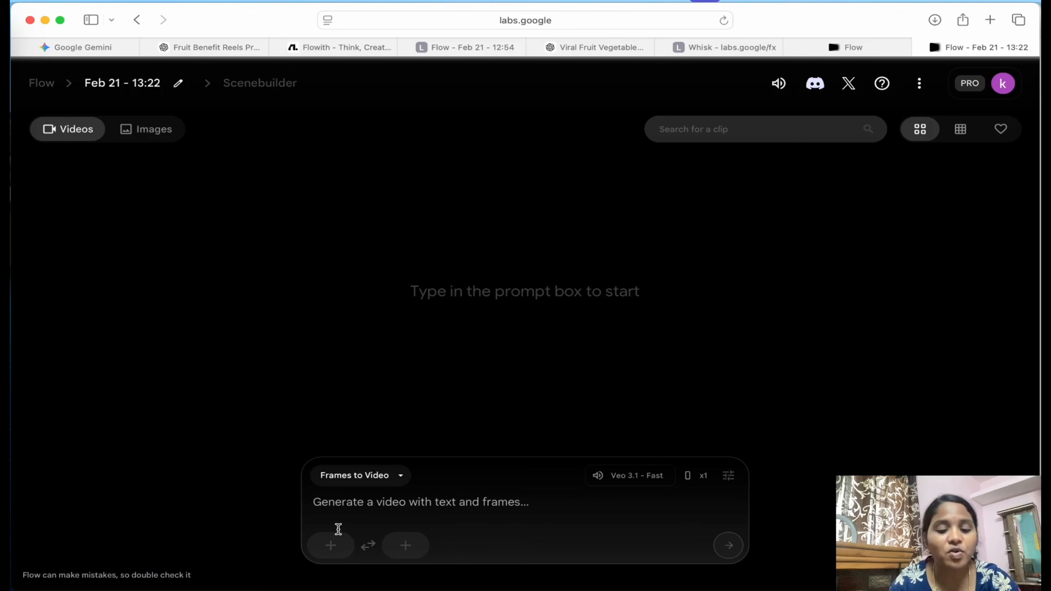
- Upload the ChatGPT mango character image ending in 12_53_32 PM.png as the first frame, cropped to Portrait
{"action": "left_click", "coordinate": [333, 547]}
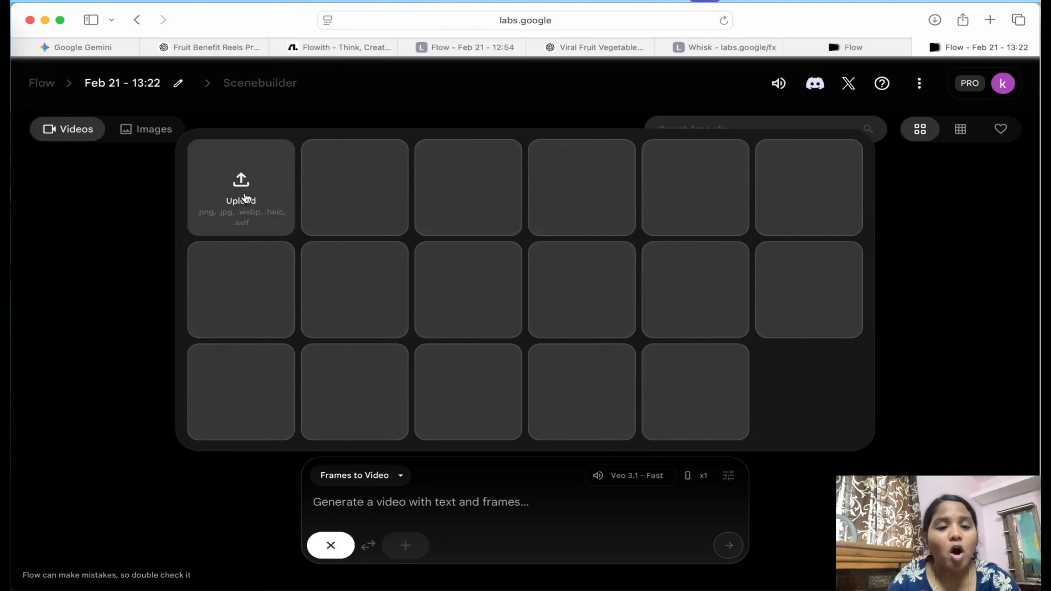
{"action": "left_click", "coordinate": [254, 203]}
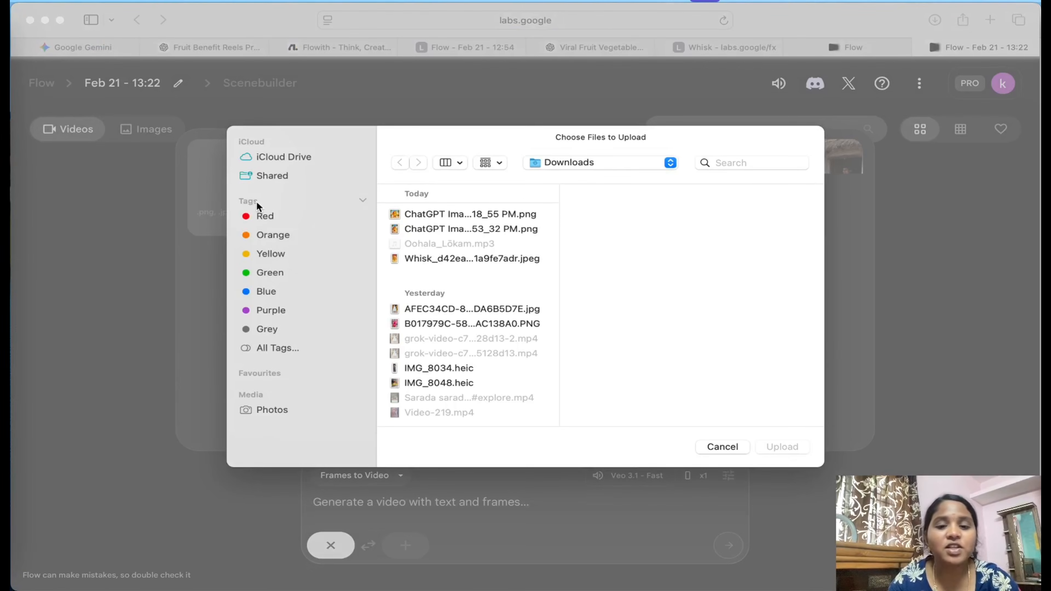
{"action": "left_click", "coordinate": [503, 229]}
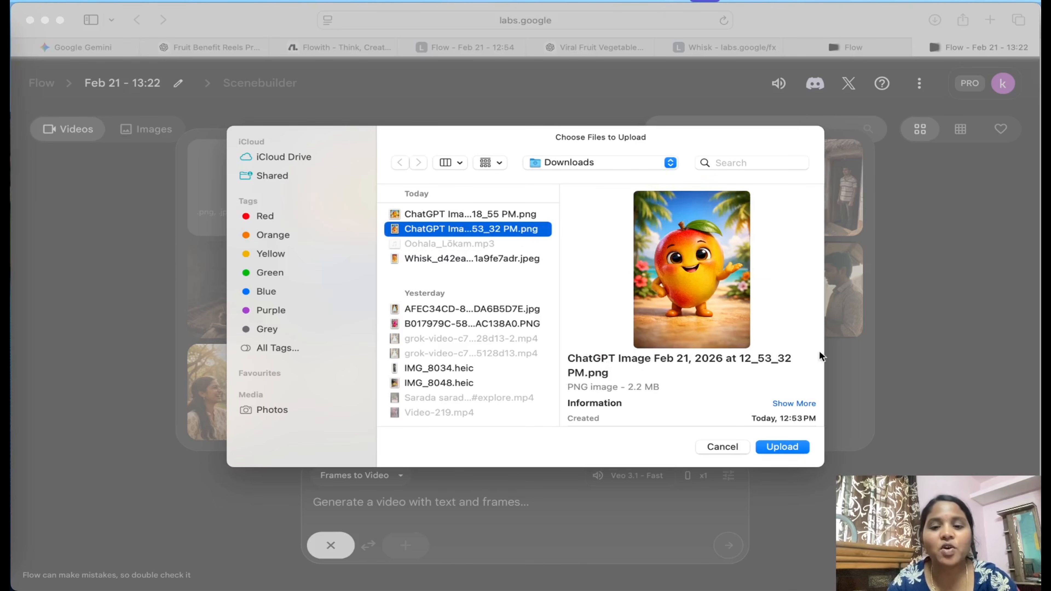
{"action": "left_click", "coordinate": [782, 447]}
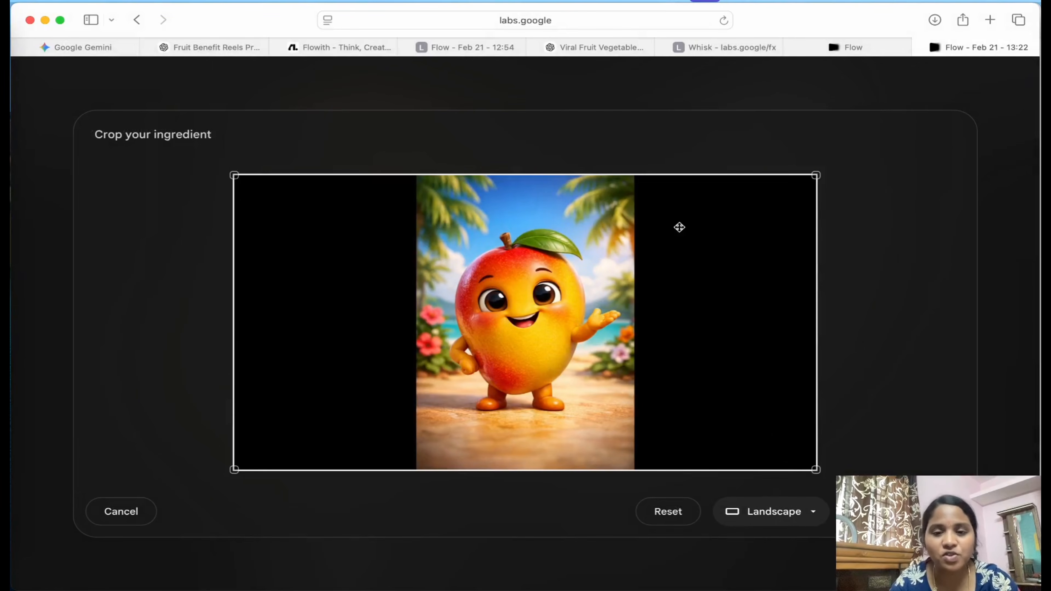
{"action": "left_click", "coordinate": [773, 514]}
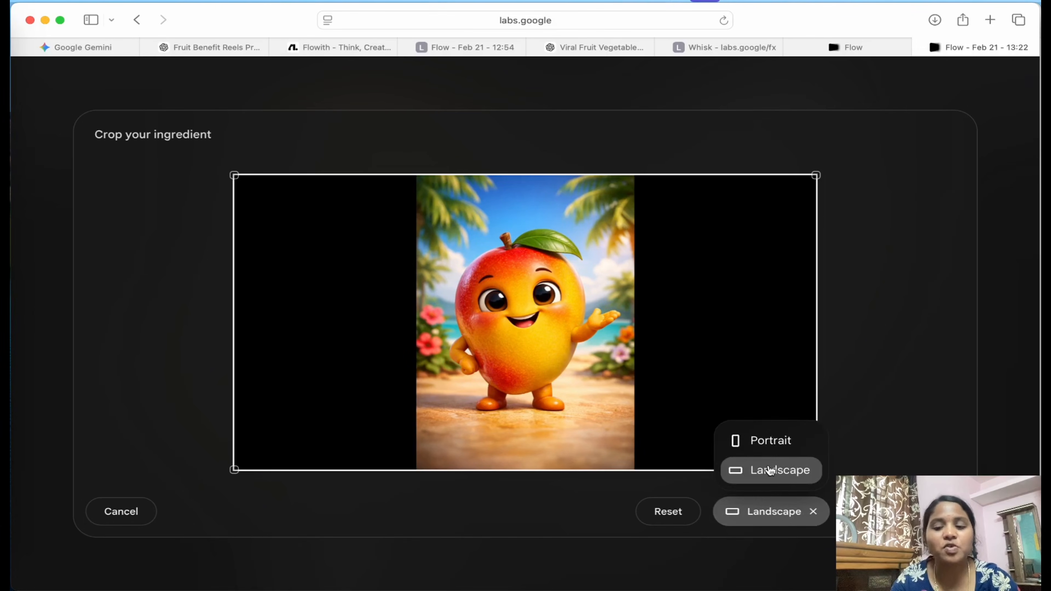
{"action": "left_click", "coordinate": [761, 442]}
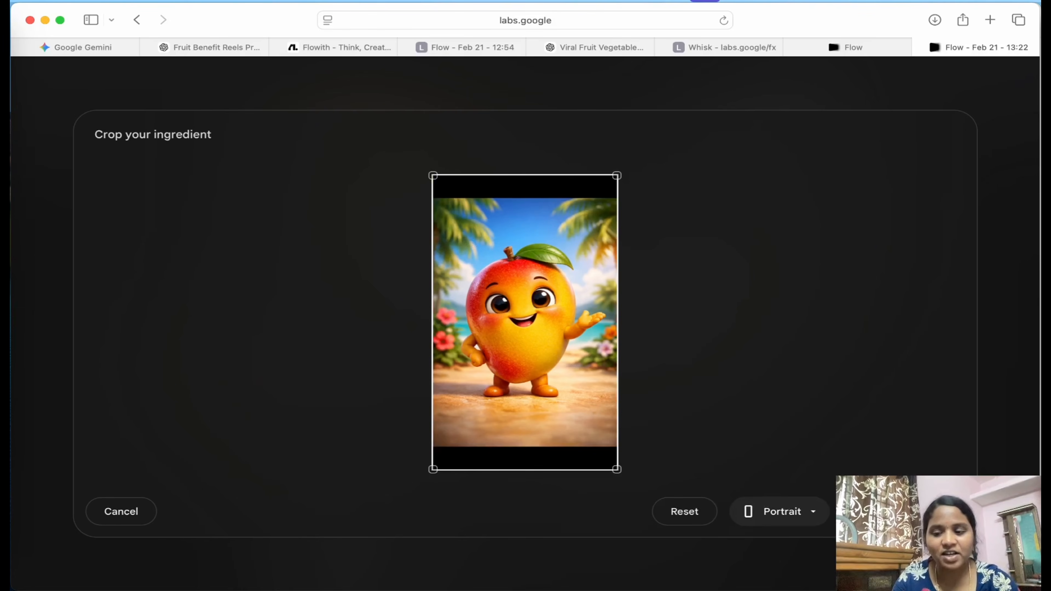
{"action": "left_click", "coordinate": [872, 511]}
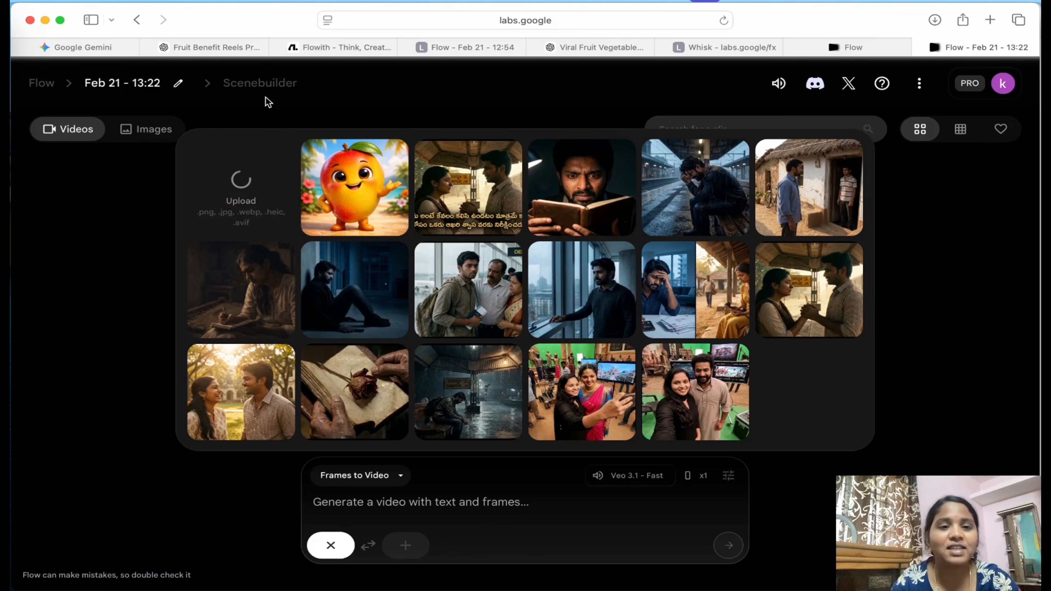
- In ChatGPT's Viral Fruit Vegetable Reels chat, copy the mango text-to-video prompt together with its Telugu voiceover script
{"action": "left_click", "coordinate": [216, 42]}
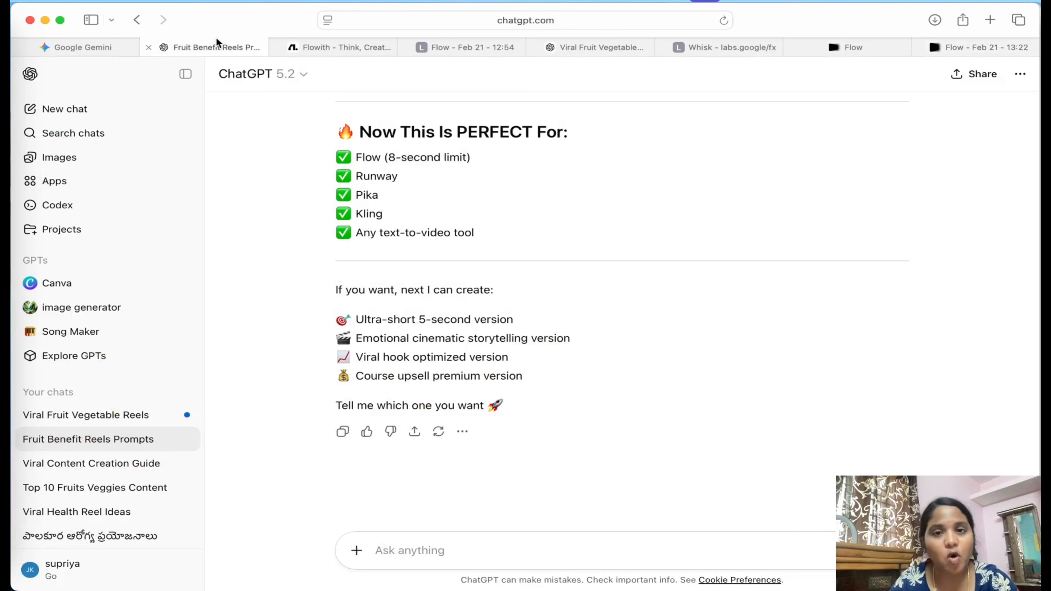
{"action": "left_click", "coordinate": [86, 414]}
{"action": "scroll", "coordinate": [558, 202], "scroll_direction": "down", "scroll_amount": 3}
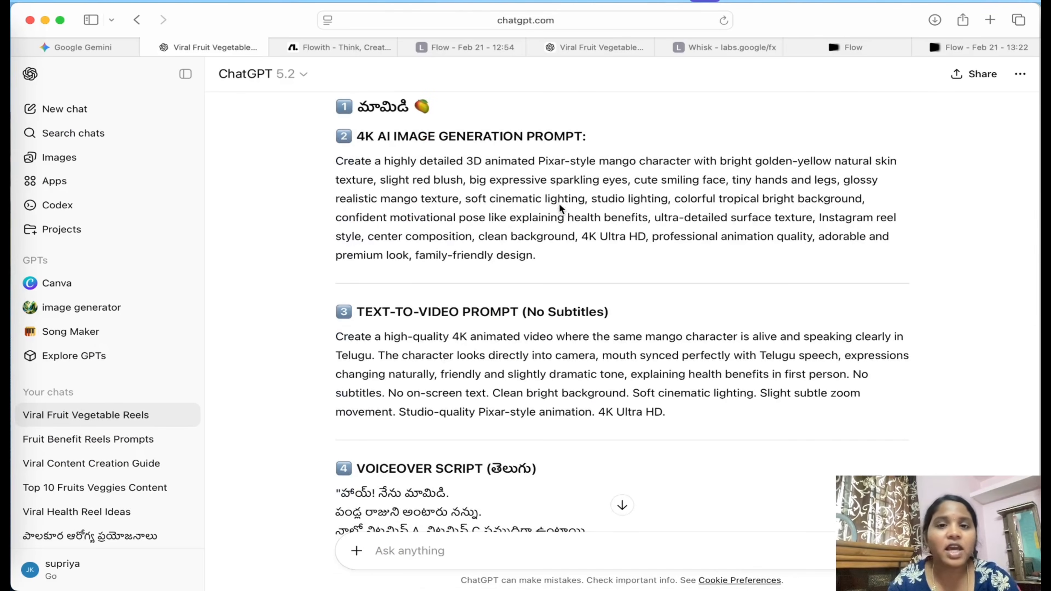
{"action": "left_click_drag", "start_coordinate": [536, 255], "coordinate": [337, 150]}
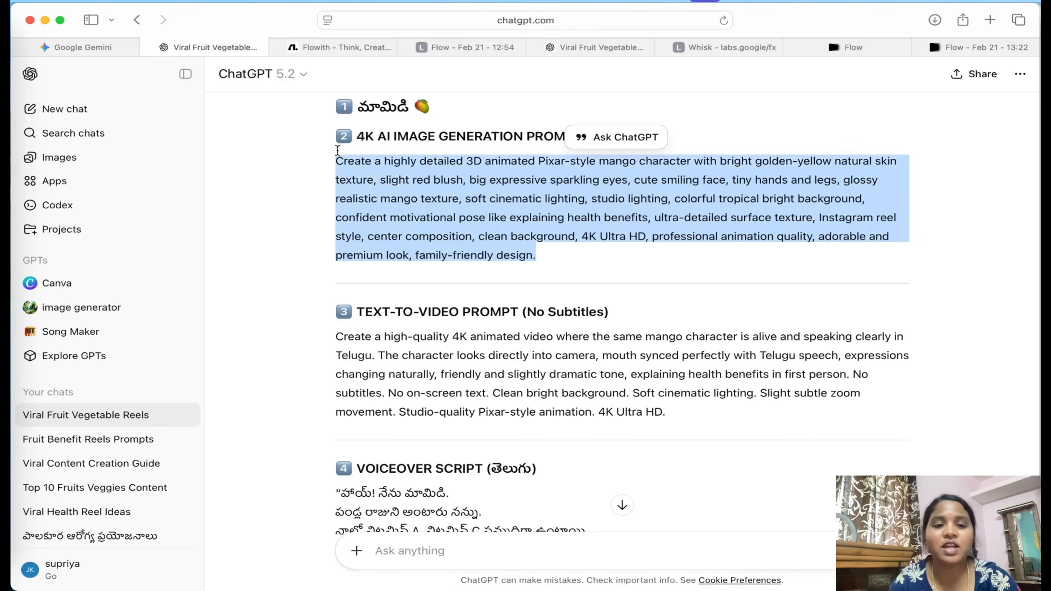
{"action": "left_click", "coordinate": [559, 257]}
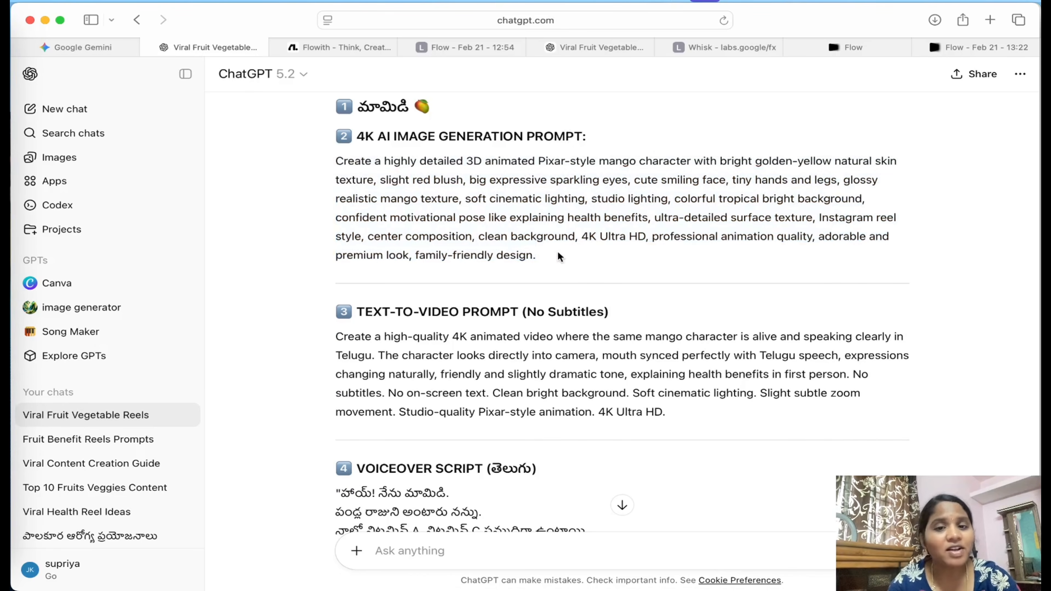
{"action": "scroll", "coordinate": [555, 261], "scroll_direction": "down", "scroll_amount": 5}
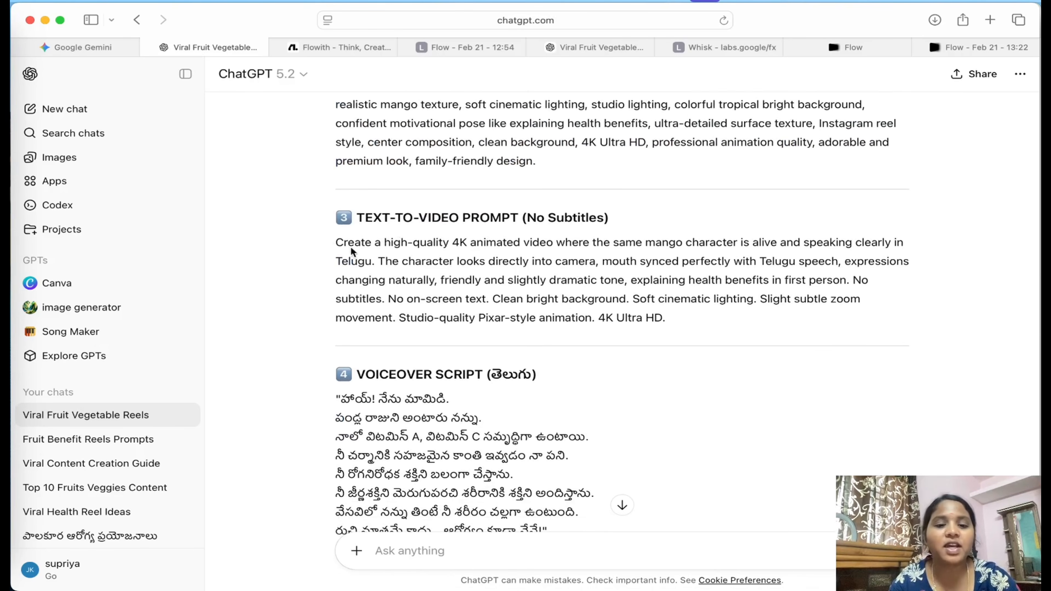
{"action": "left_click_drag", "start_coordinate": [336, 243], "coordinate": [712, 526]}
{"action": "scroll", "coordinate": [712, 526], "scroll_direction": "down", "scroll_amount": 3}
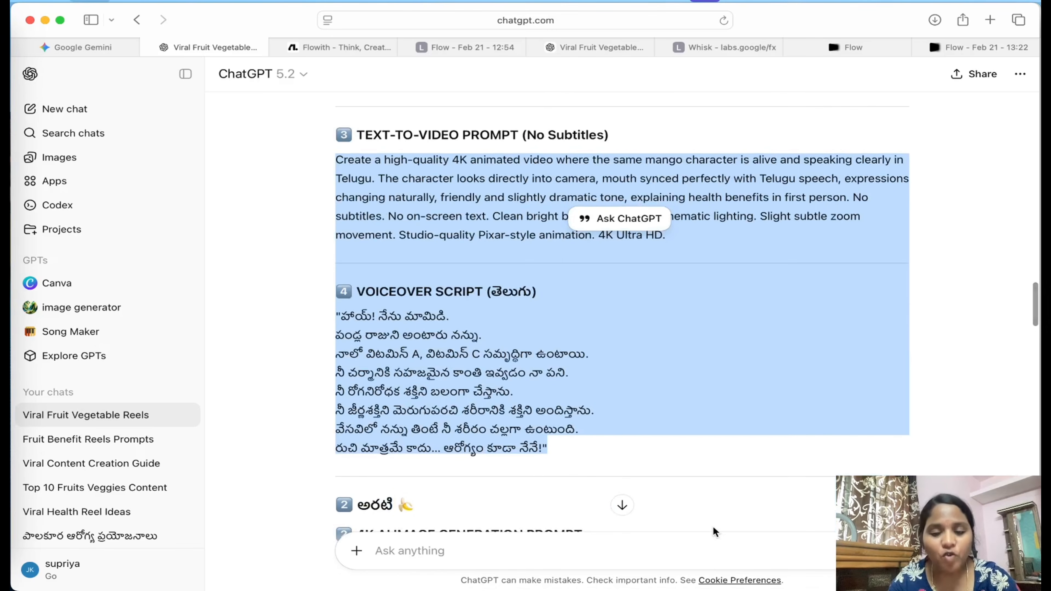
{"action": "scroll", "coordinate": [668, 342], "scroll_direction": "up", "scroll_amount": 2}
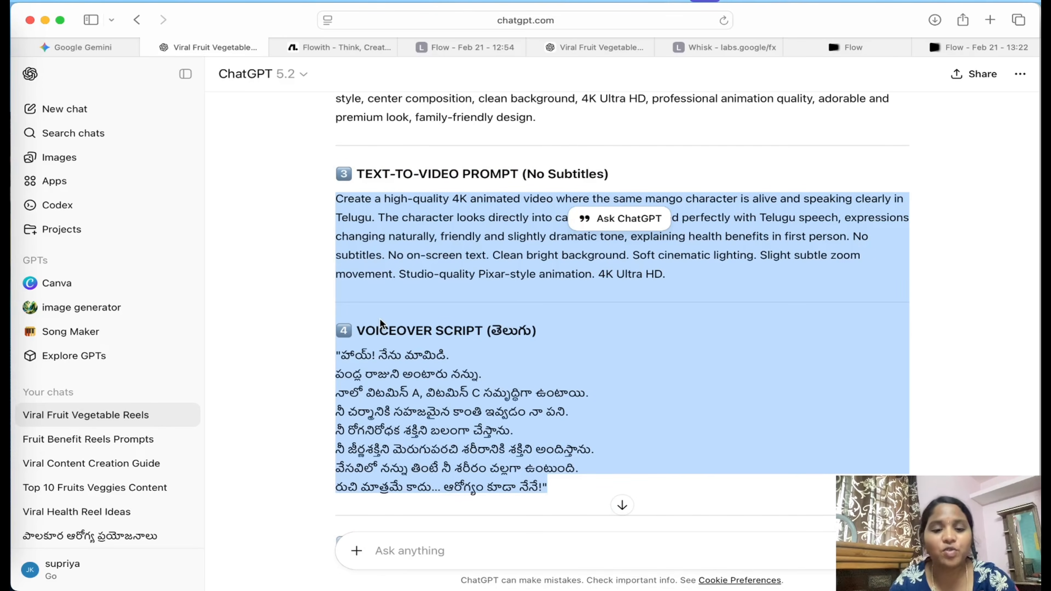
- Return to the Flow Feb 21 - 13:22 project and paste the copied video prompt and voiceover script as the generation prompt
{"action": "left_click", "coordinate": [960, 52]}
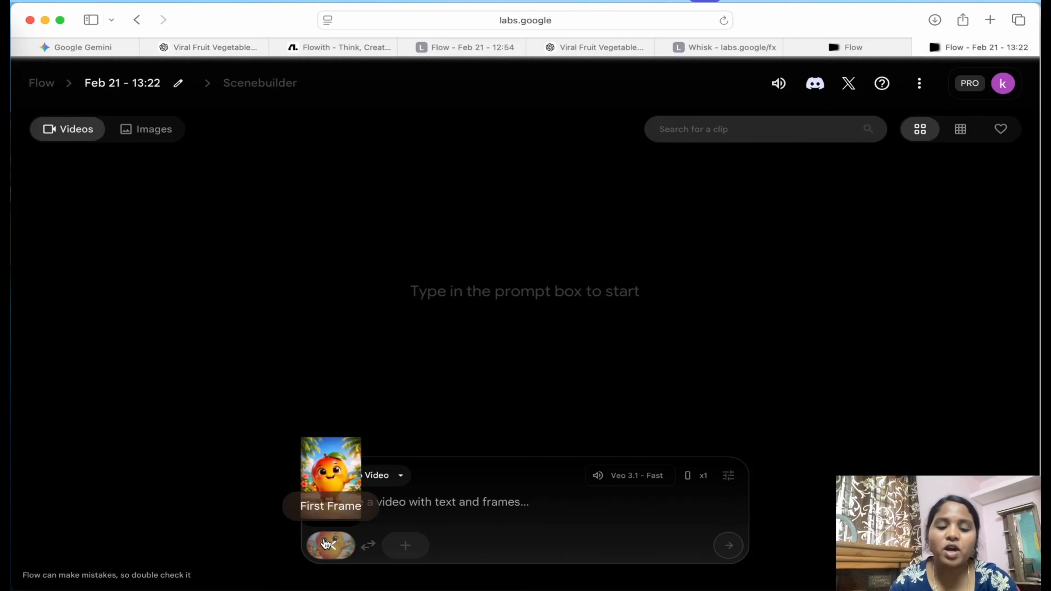
{"action": "left_click", "coordinate": [399, 500]}
{"action": "key", "text": "super+v"}
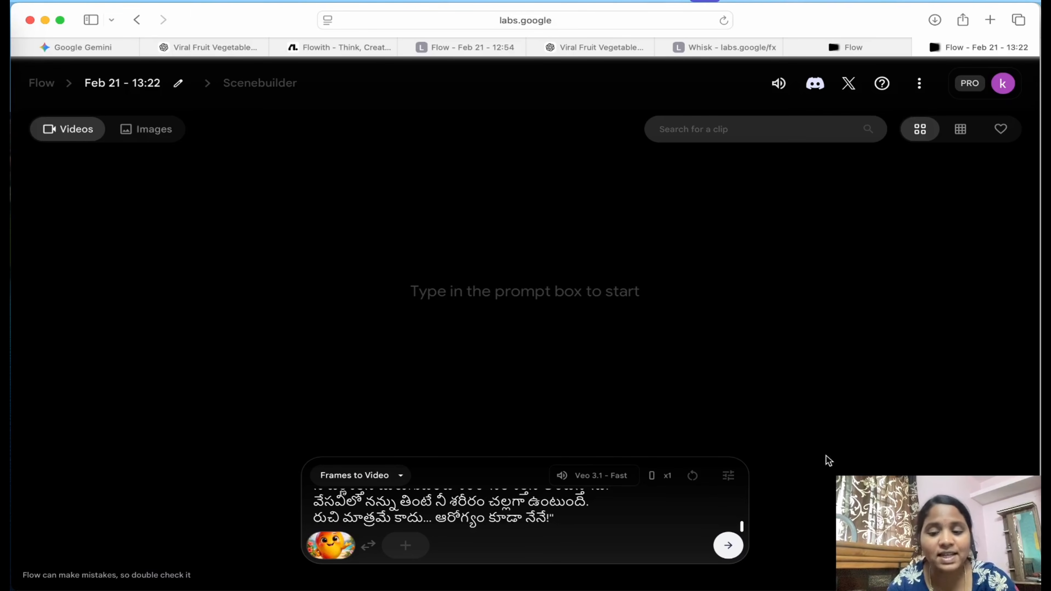
- Configure the generation settings to Portrait (9:16) aspect ratio, 1 output per prompt and the Veo 3.1 - Fast model
{"action": "left_click", "coordinate": [729, 475]}
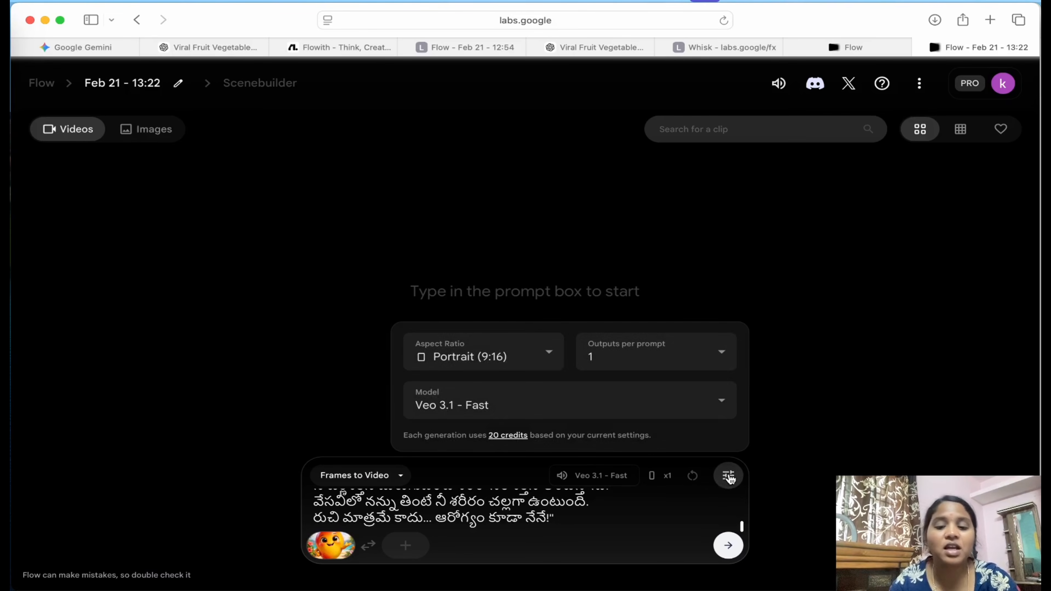
{"action": "left_click", "coordinate": [469, 352]}
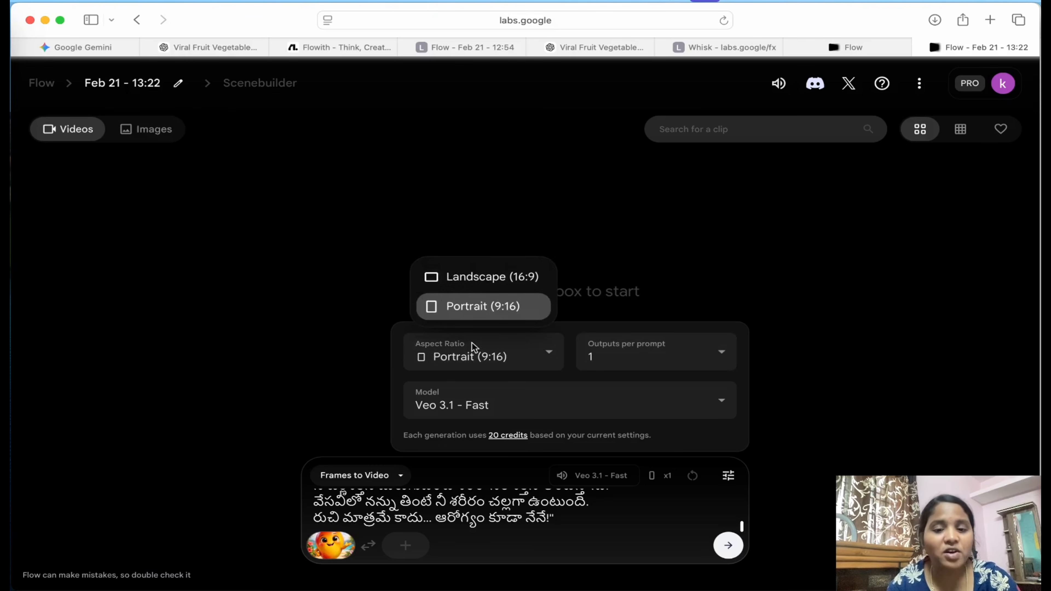
{"action": "left_click", "coordinate": [482, 317]}
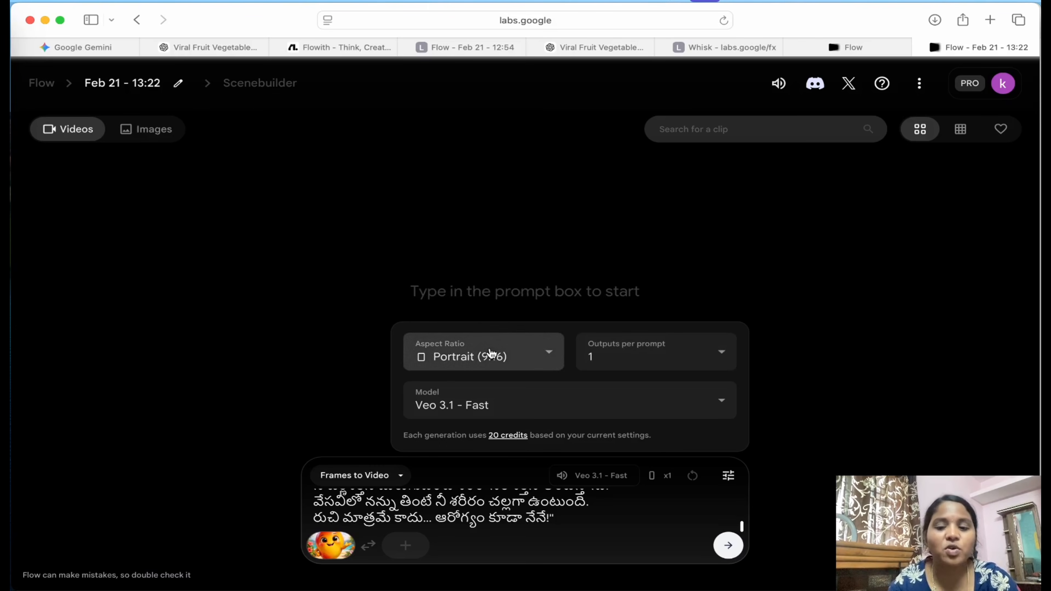
{"action": "left_click", "coordinate": [655, 356]}
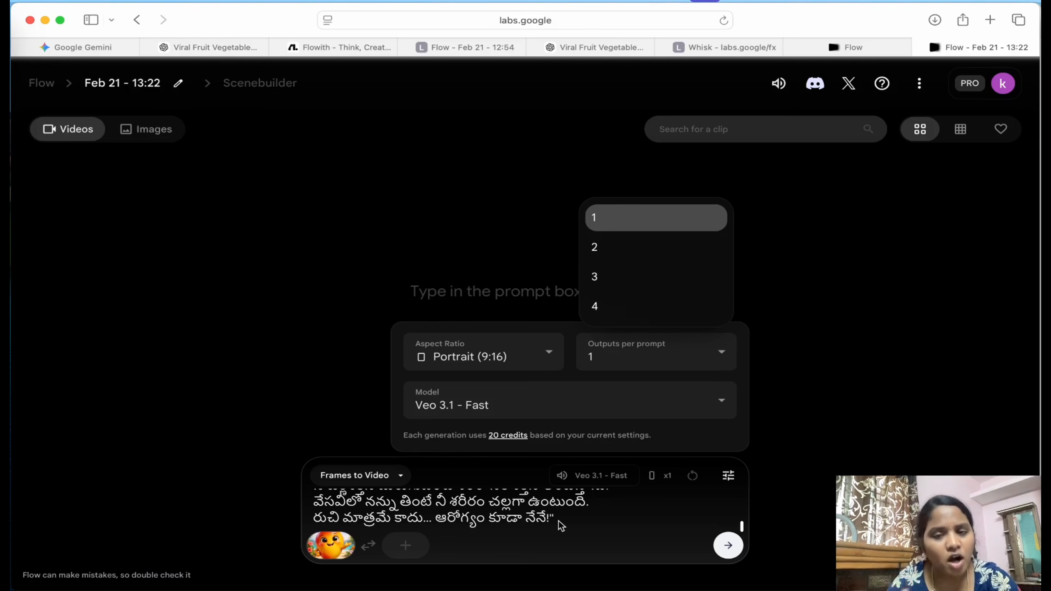
{"action": "left_click", "coordinate": [629, 227]}
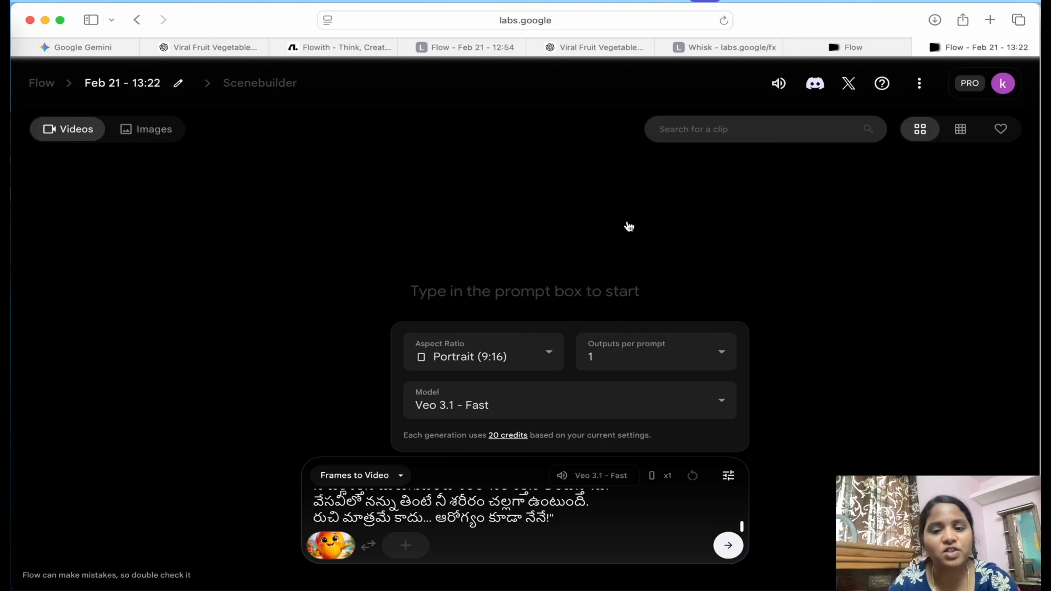
{"action": "left_click", "coordinate": [620, 359]}
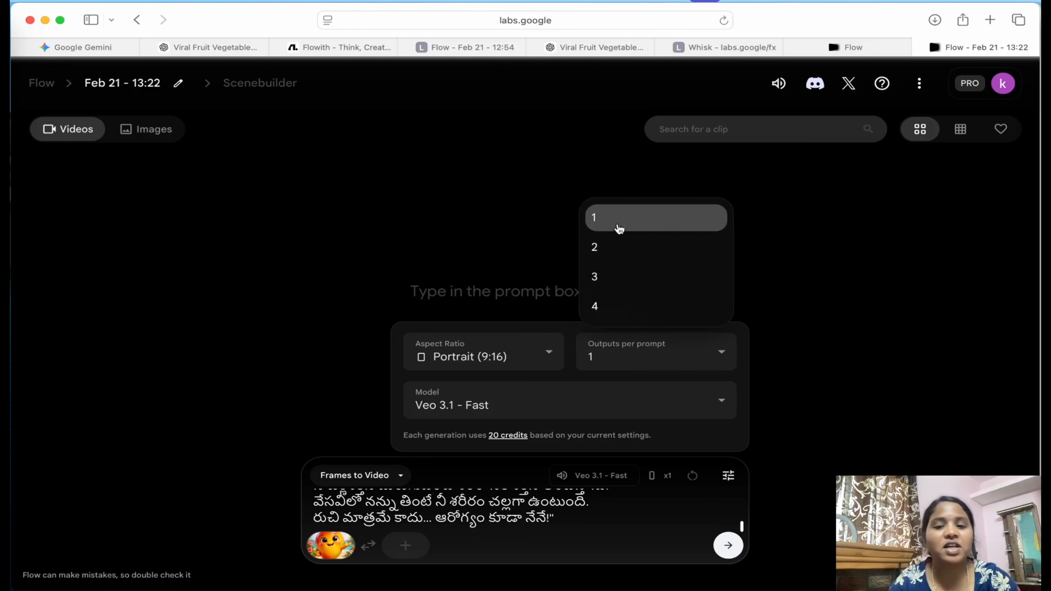
{"action": "left_click", "coordinate": [625, 214]}
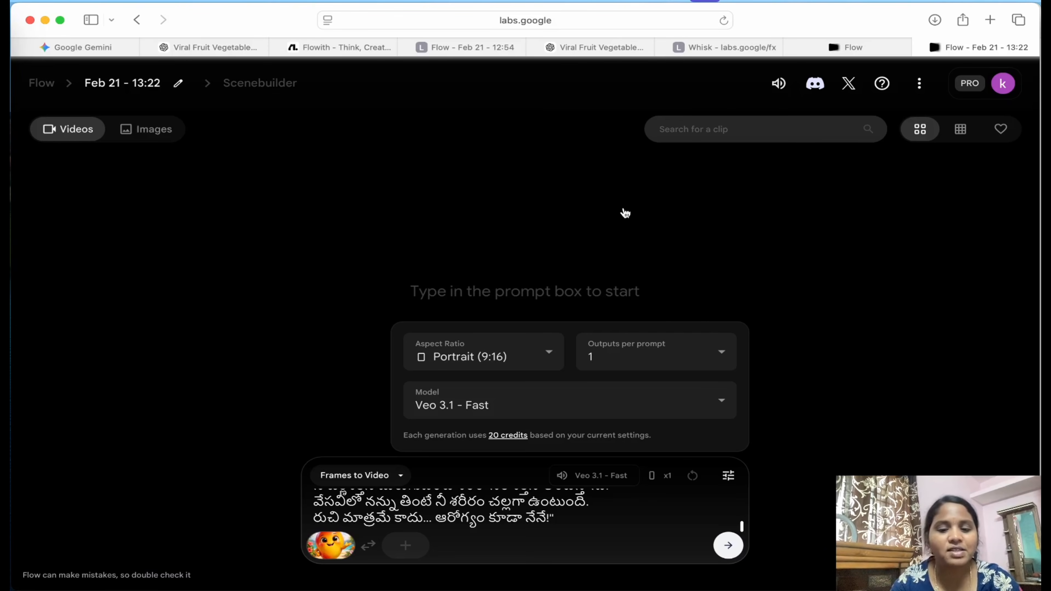
{"action": "left_click", "coordinate": [641, 405]}
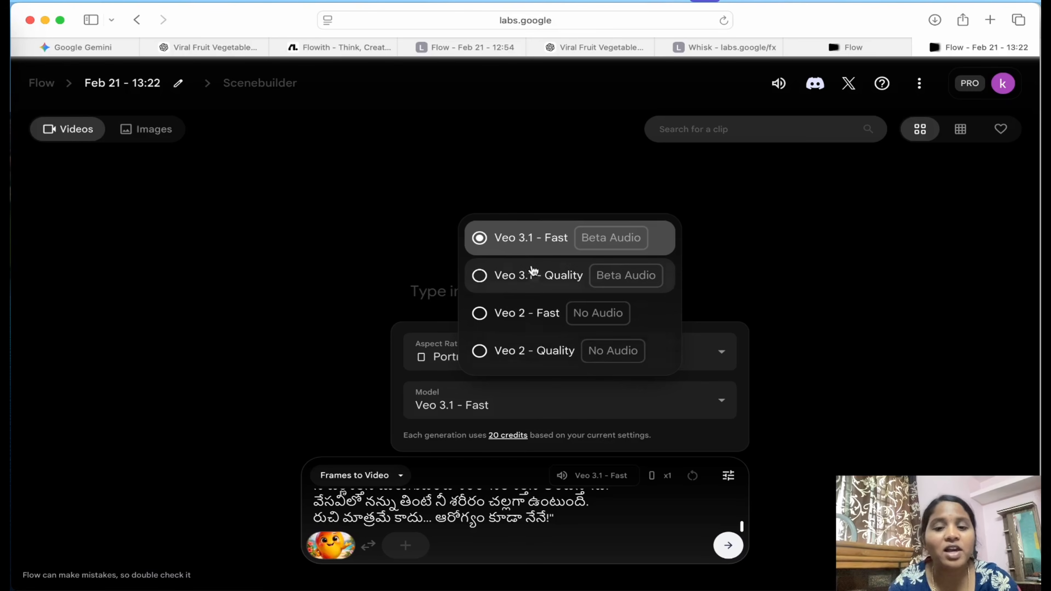
{"action": "left_click", "coordinate": [546, 286]}
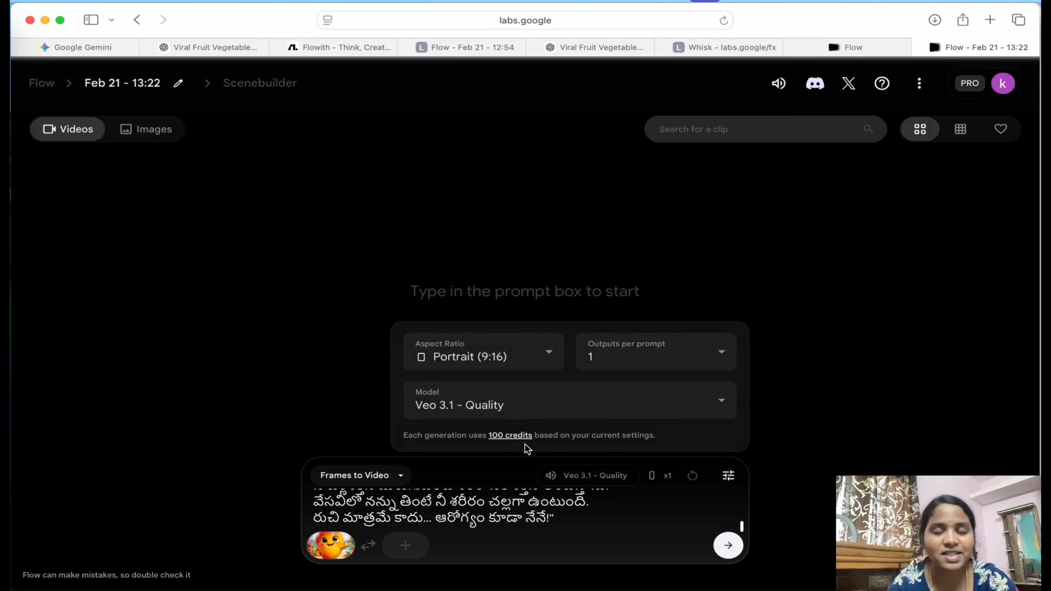
{"action": "left_click", "coordinate": [551, 407]}
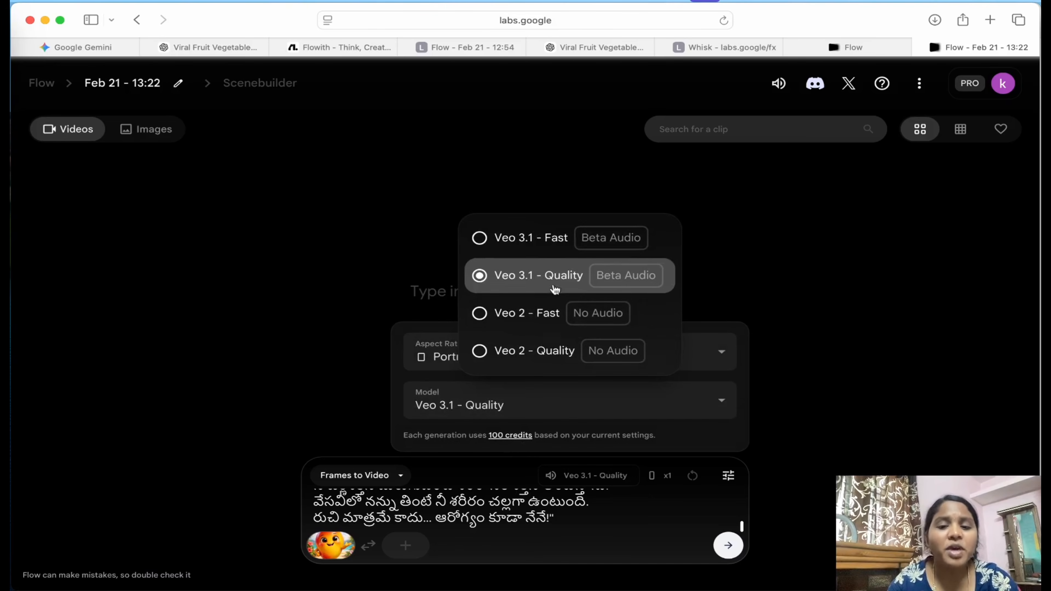
{"action": "left_click", "coordinate": [536, 243]}
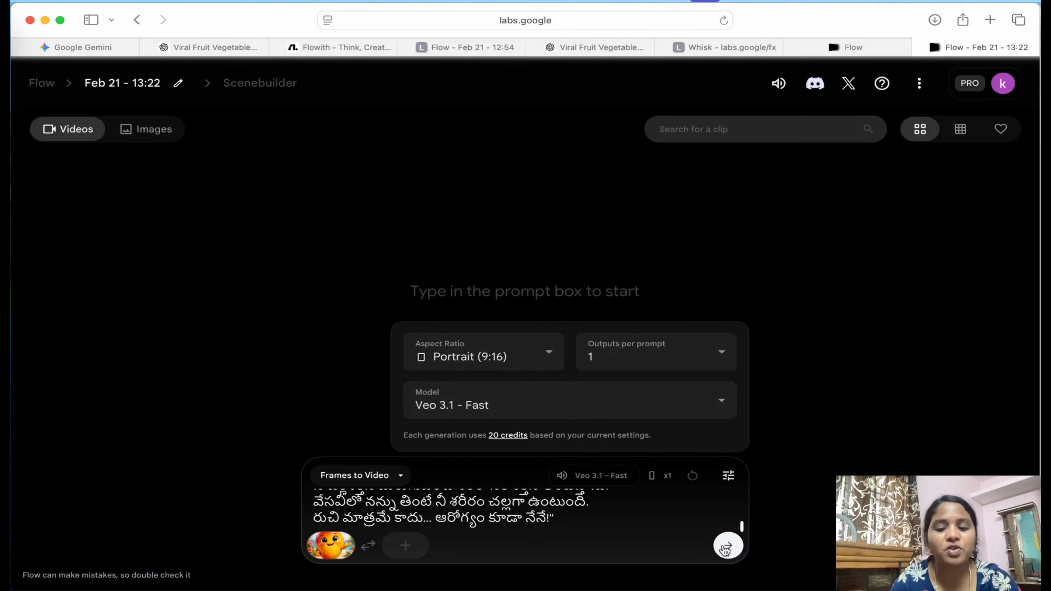
- Generate the mango video from the first frame and prompt, and play the resulting clip
{"action": "left_click", "coordinate": [723, 548]}
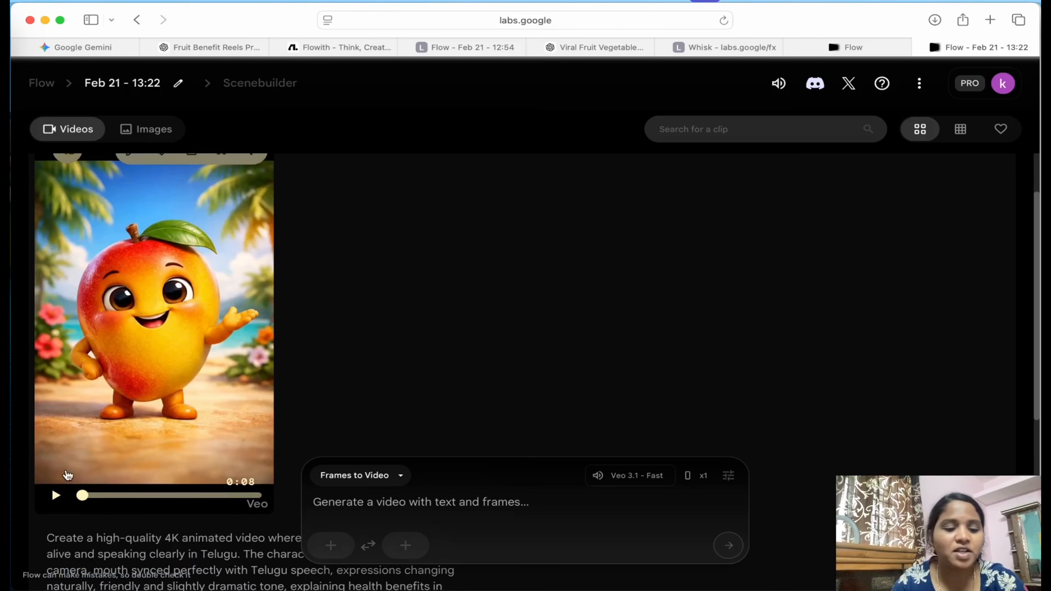
{"action": "left_click", "coordinate": [55, 497]}
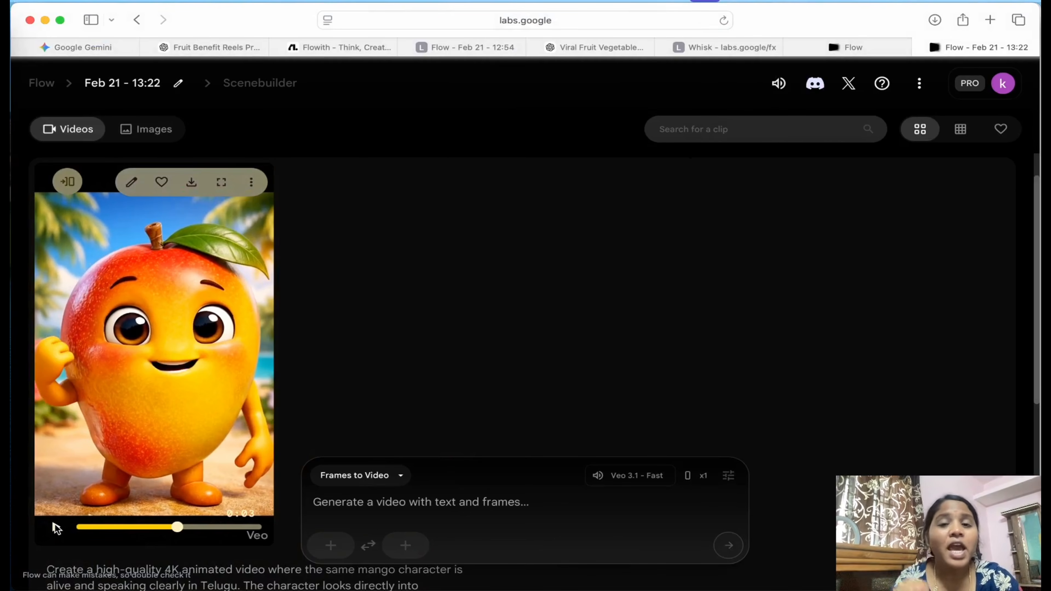
- Add the first mango clip of the lower pair in the Feb 21 - 12:54 project to Scenebuilder and start an Extend after it
{"action": "scroll", "coordinate": [55, 524], "scroll_direction": "down", "scroll_amount": 8}
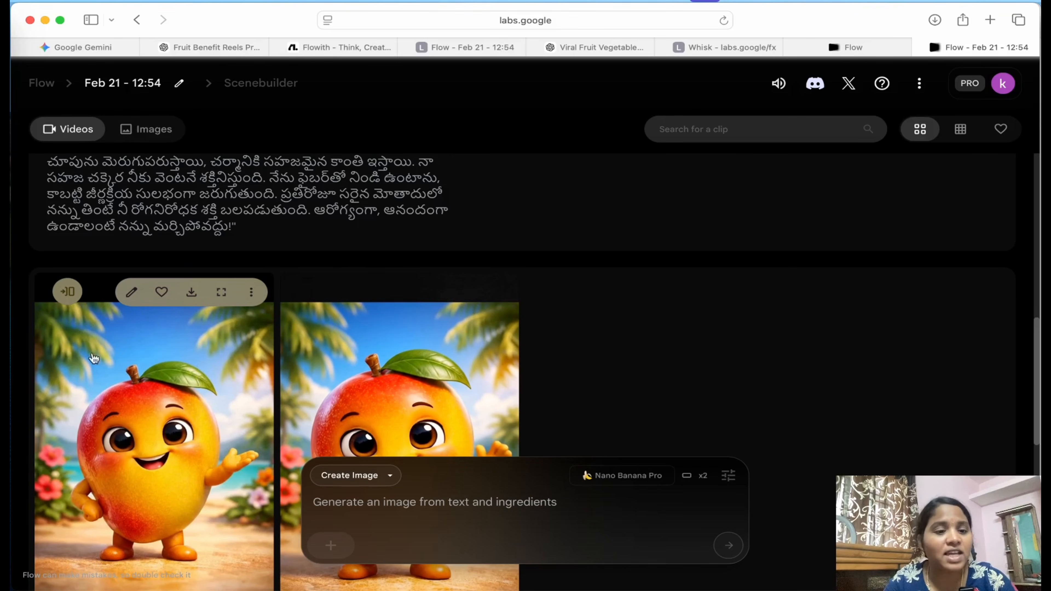
{"action": "left_click", "coordinate": [67, 292]}
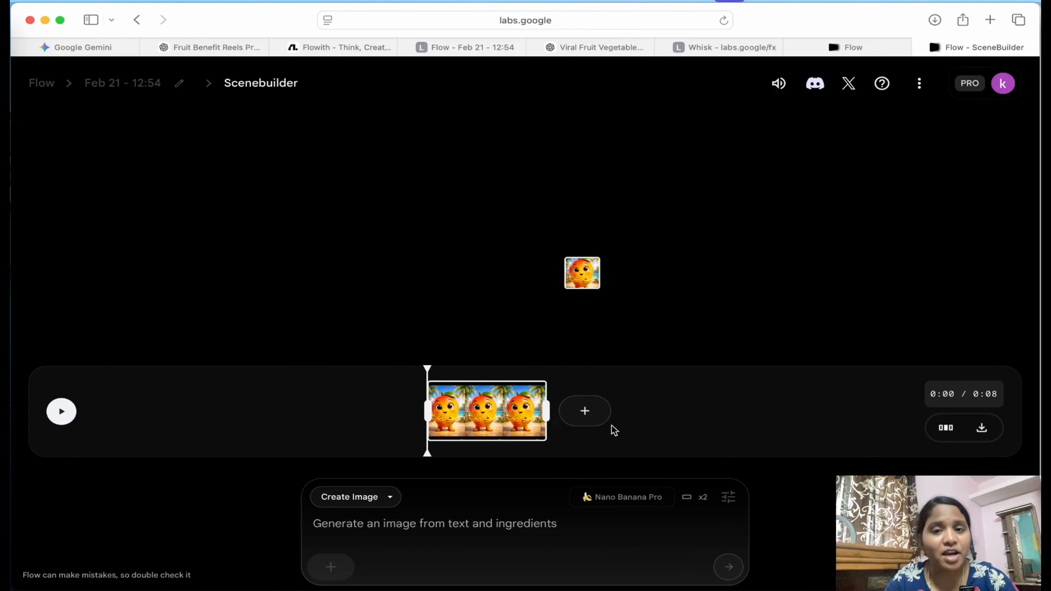
{"action": "left_click", "coordinate": [587, 412]}
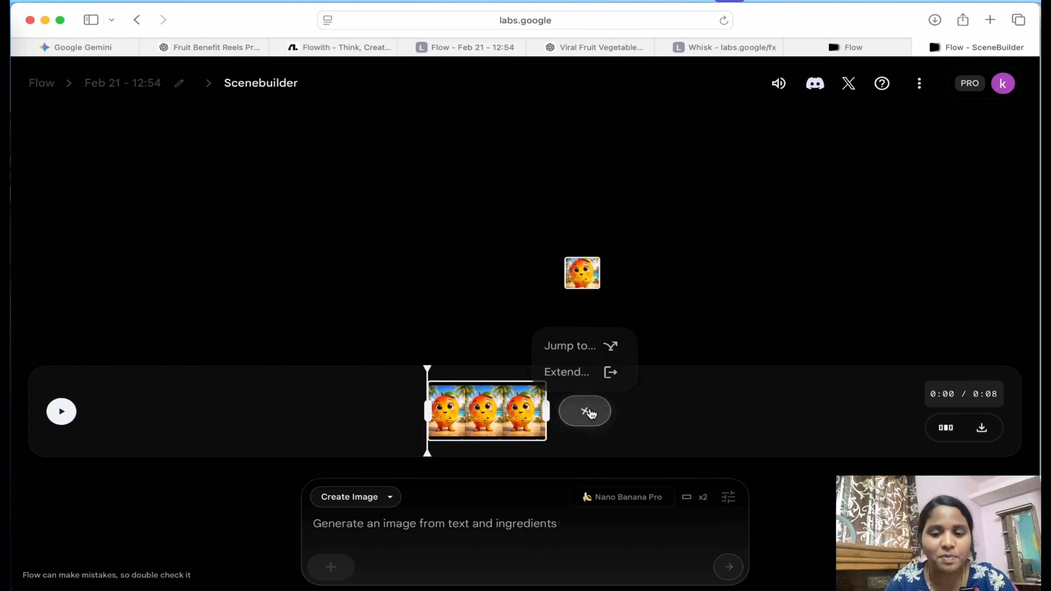
{"action": "left_click", "coordinate": [586, 372]}
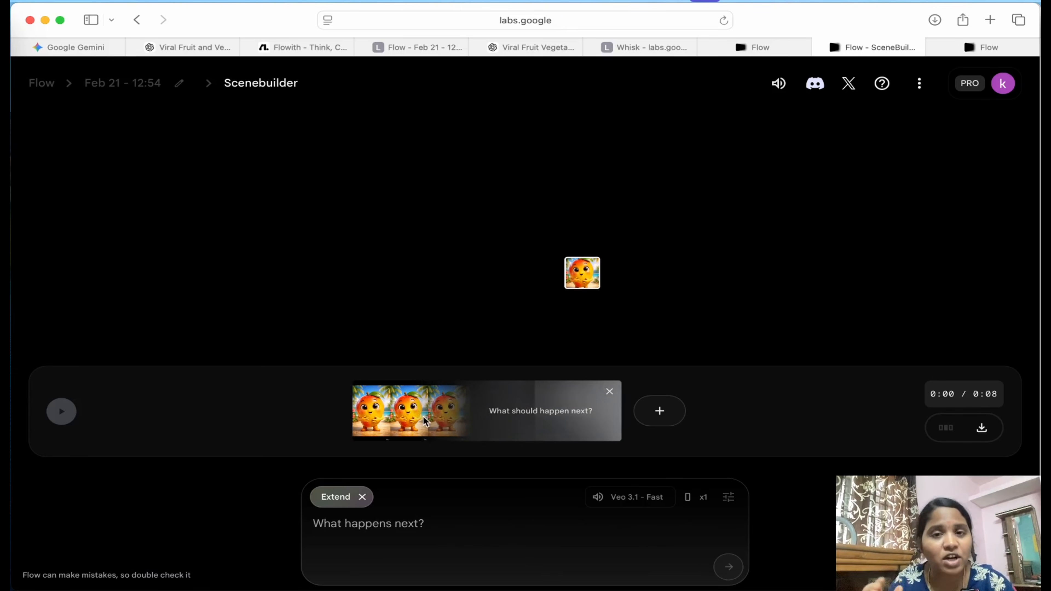
- Return to the Feb 21 - 12:54 project's video list and review the prompt and Telugu voiceover script under the mango clips
{"action": "left_click", "coordinate": [984, 47]}
{"action": "left_click", "coordinate": [857, 46]}
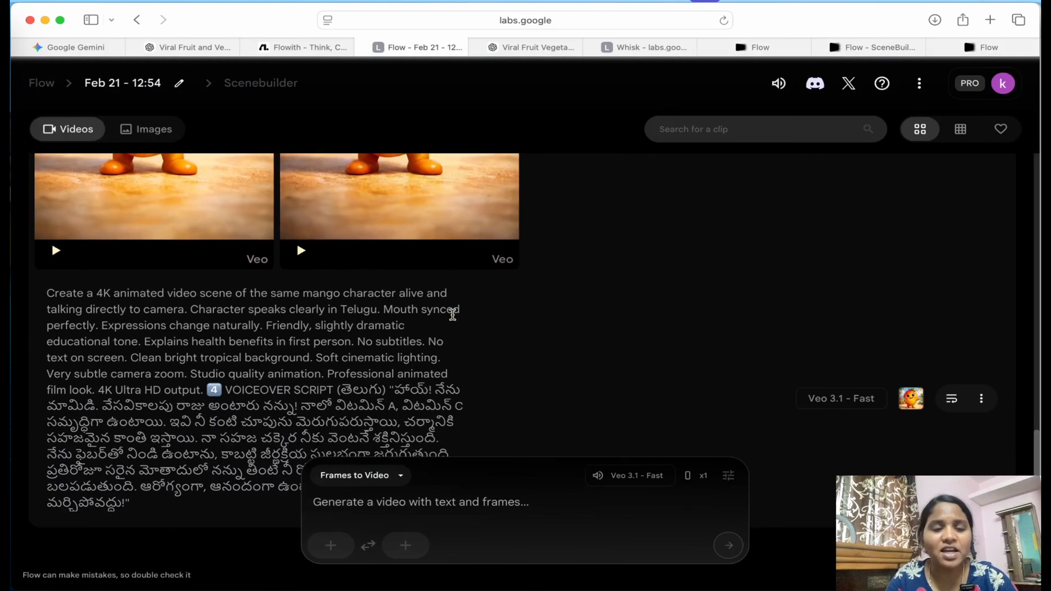
{"action": "scroll", "coordinate": [289, 345], "scroll_direction": "down", "scroll_amount": 3}
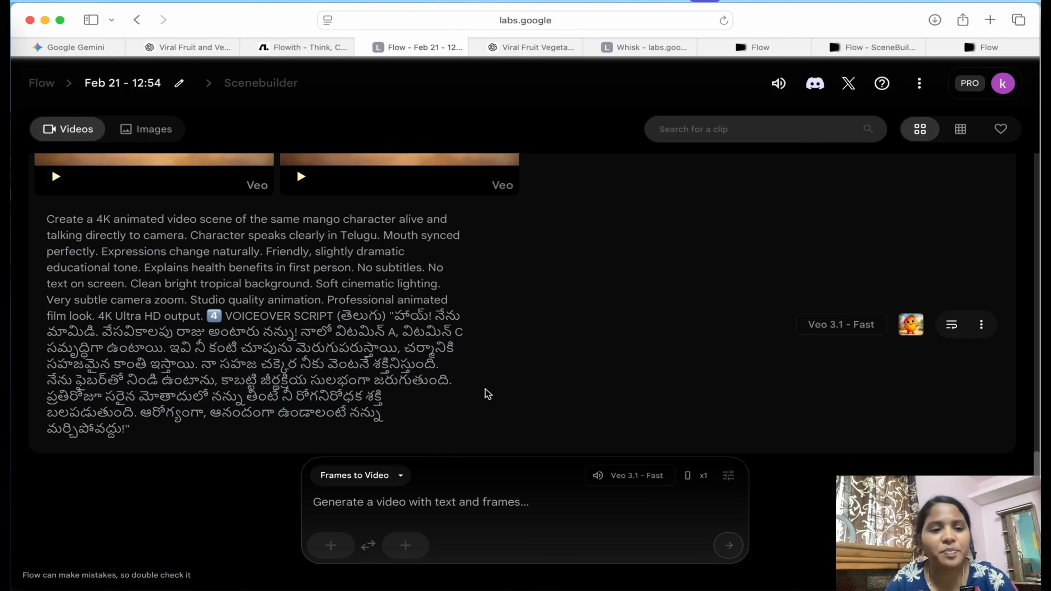
- Reuse the prompt of the lower mango clip and copy its full text, including the Telugu voiceover script
{"action": "left_click", "coordinate": [981, 324]}
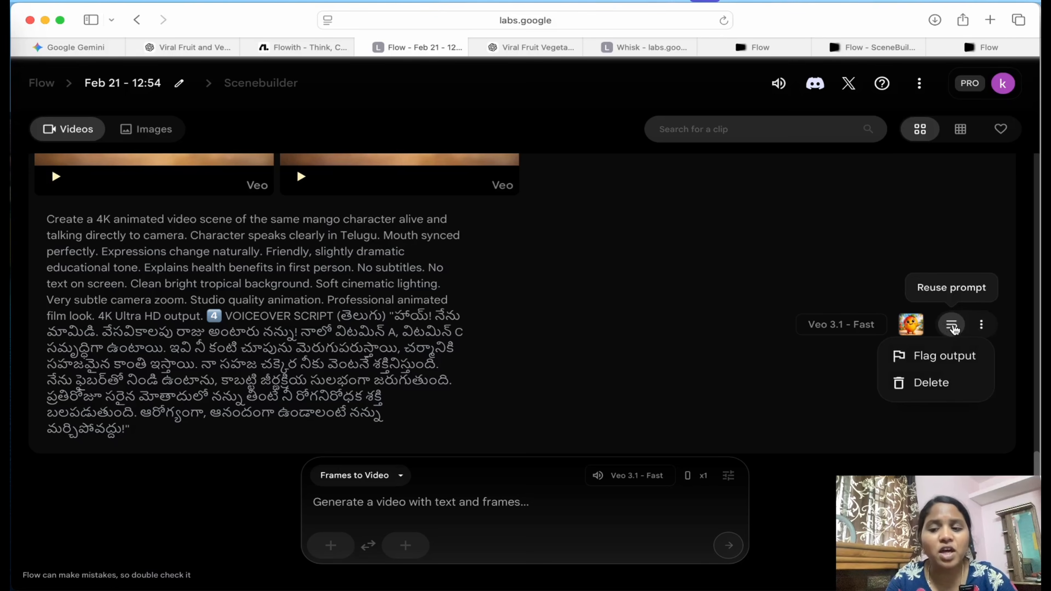
{"action": "left_click", "coordinate": [951, 326]}
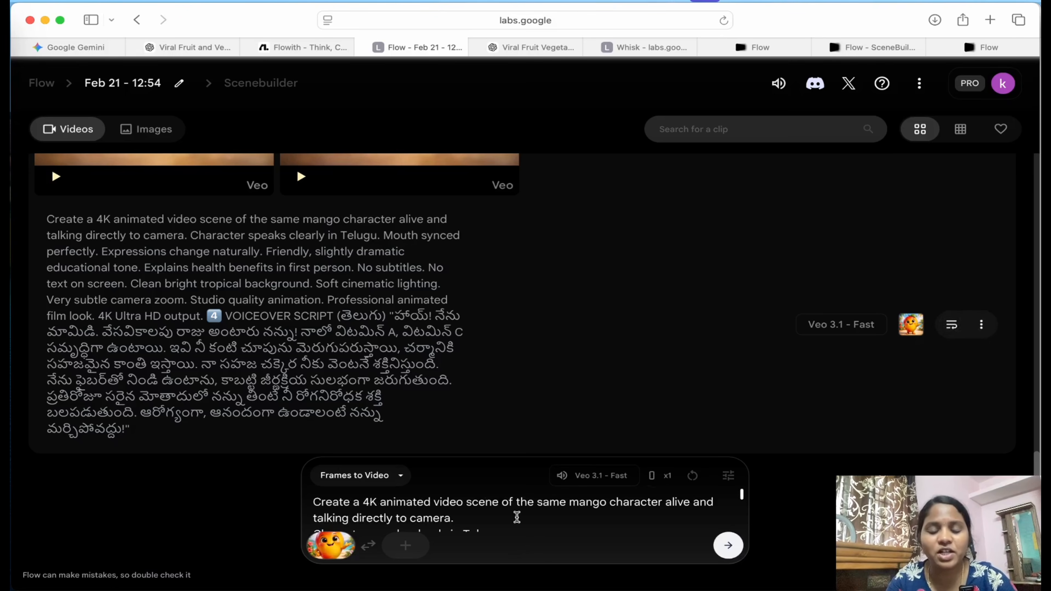
{"action": "scroll", "coordinate": [517, 515], "scroll_direction": "down", "scroll_amount": 5}
{"action": "scroll", "coordinate": [517, 516], "scroll_direction": "down", "scroll_amount": 5}
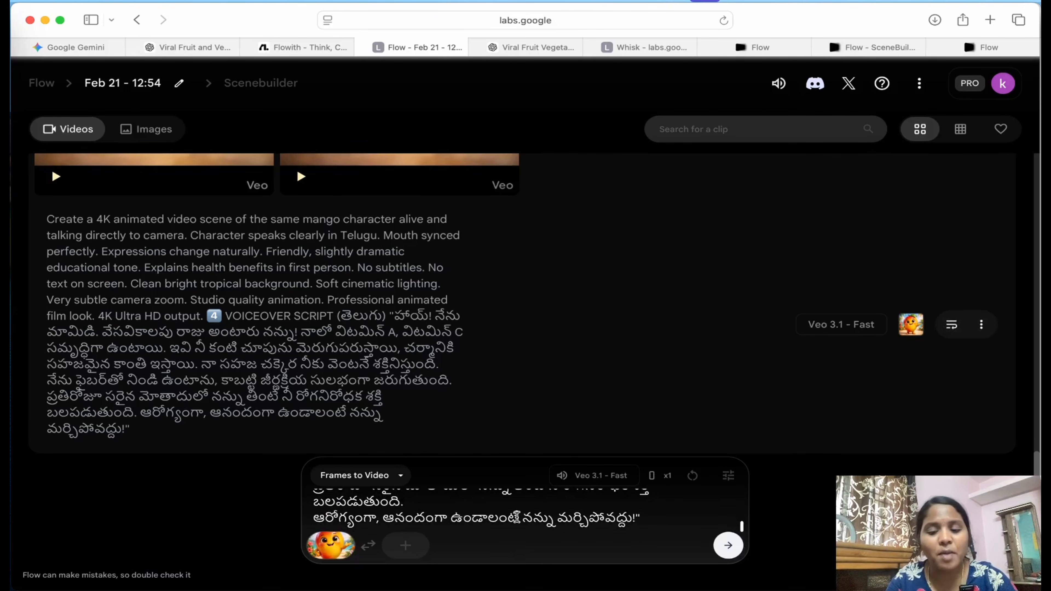
{"action": "left_click_drag", "start_coordinate": [639, 518], "coordinate": [281, 445]}
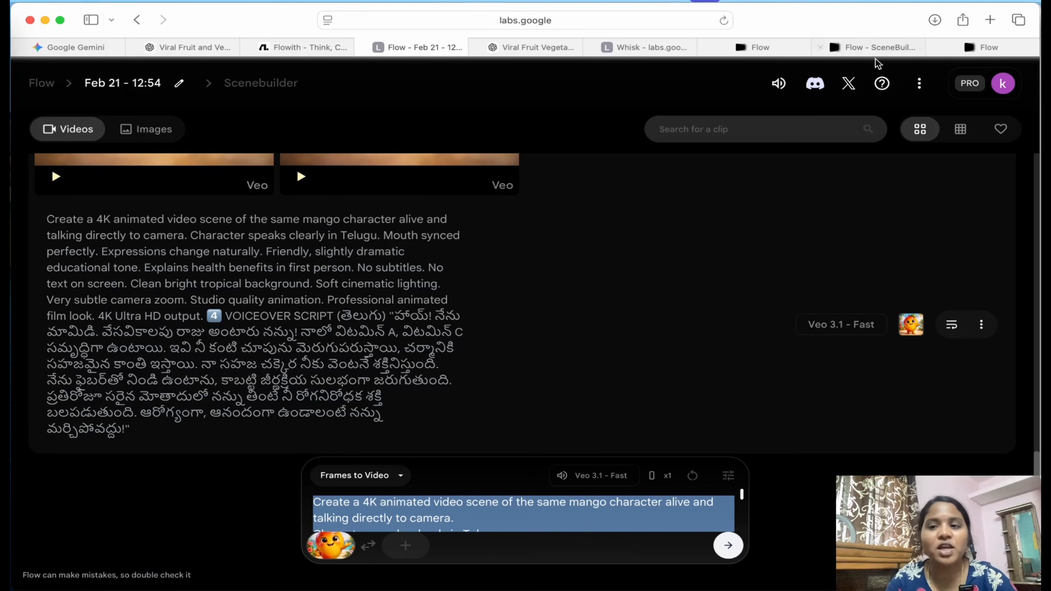
- Paste the copied mango prompt into the pending Extend prompt in the Feb 21 - 12:54 Scenebuilder
{"action": "left_click", "coordinate": [879, 48]}
{"action": "left_click", "coordinate": [382, 528]}
{"action": "key", "text": "super+v"}
- Delete the opening voiceover lines, from the greeting through the vitamin A and vitamin C sentences, and generate the extension
{"action": "scroll", "coordinate": [475, 532], "scroll_direction": "up", "scroll_amount": 3}
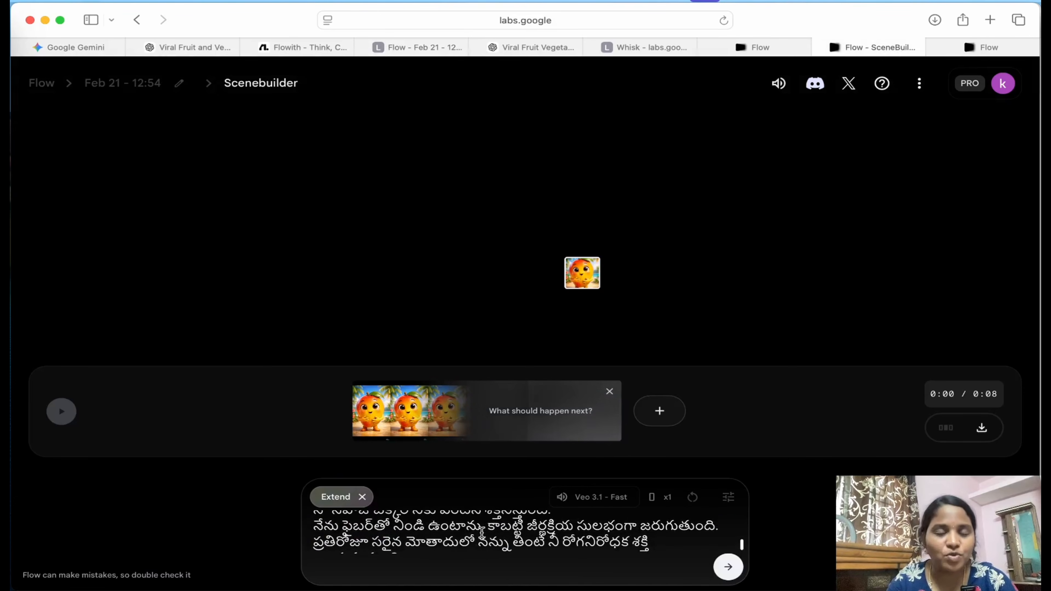
{"action": "scroll", "coordinate": [482, 531], "scroll_direction": "up", "scroll_amount": 3}
{"action": "scroll", "coordinate": [482, 533], "scroll_direction": "up", "scroll_amount": 3}
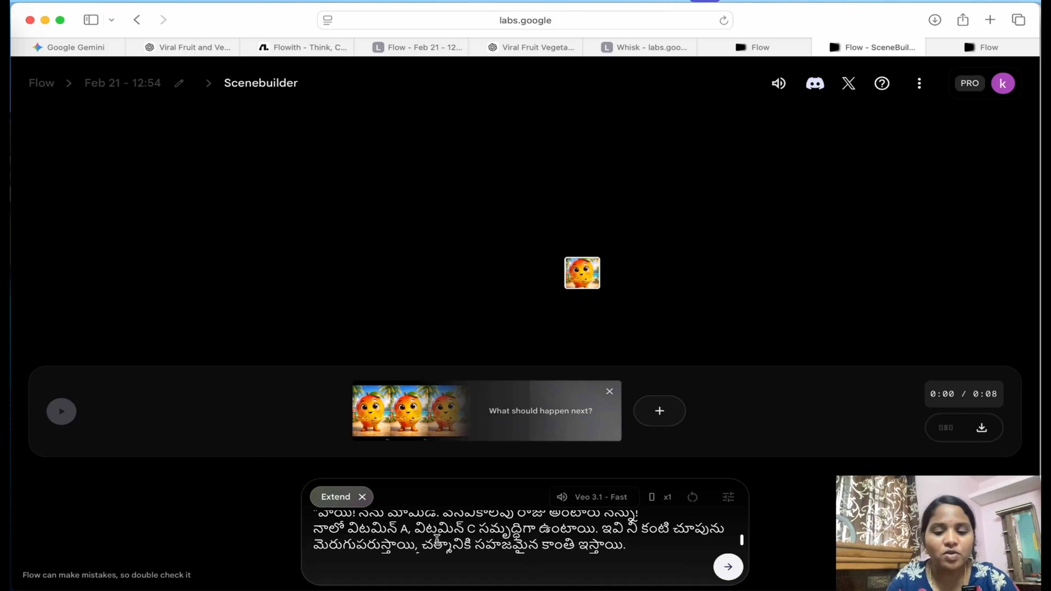
{"action": "left_click_drag", "start_coordinate": [627, 546], "coordinate": [307, 518]}
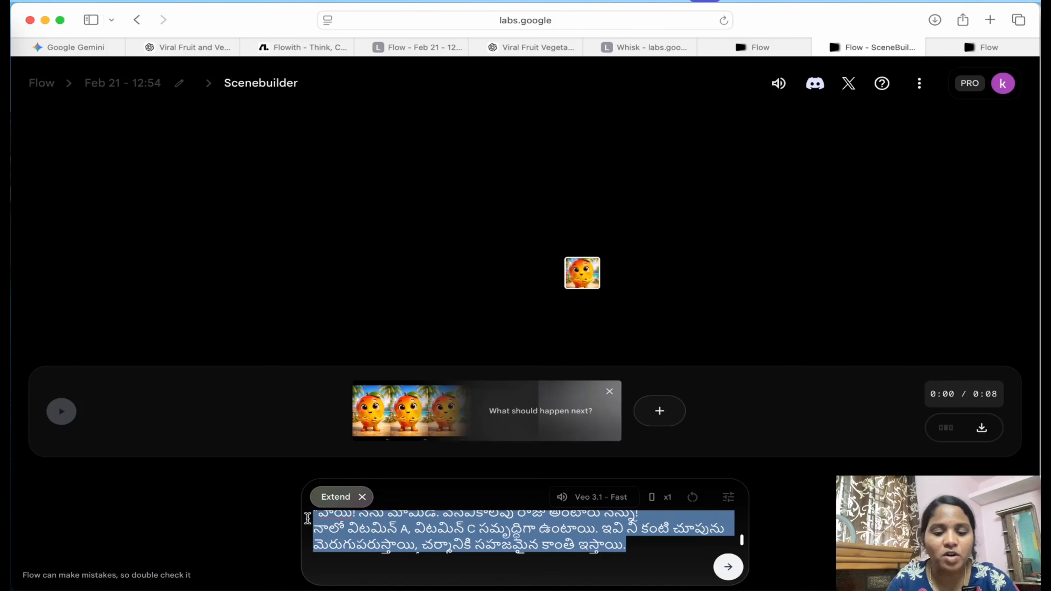
{"action": "key", "text": "BackSpace"}
{"action": "scroll", "coordinate": [420, 518], "scroll_direction": "up", "scroll_amount": 5}
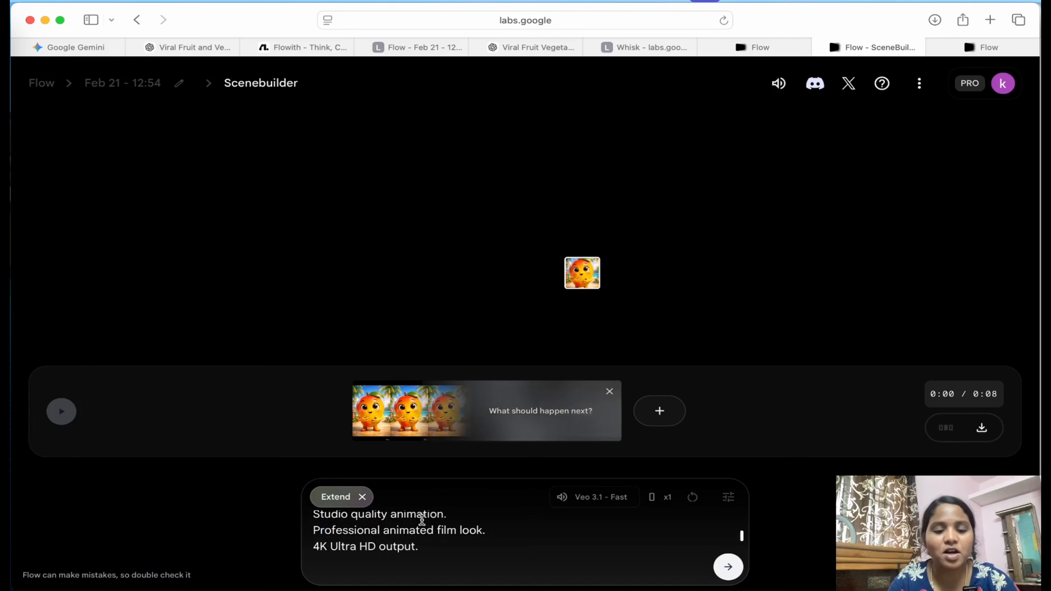
{"action": "scroll", "coordinate": [476, 520], "scroll_direction": "up", "scroll_amount": 3}
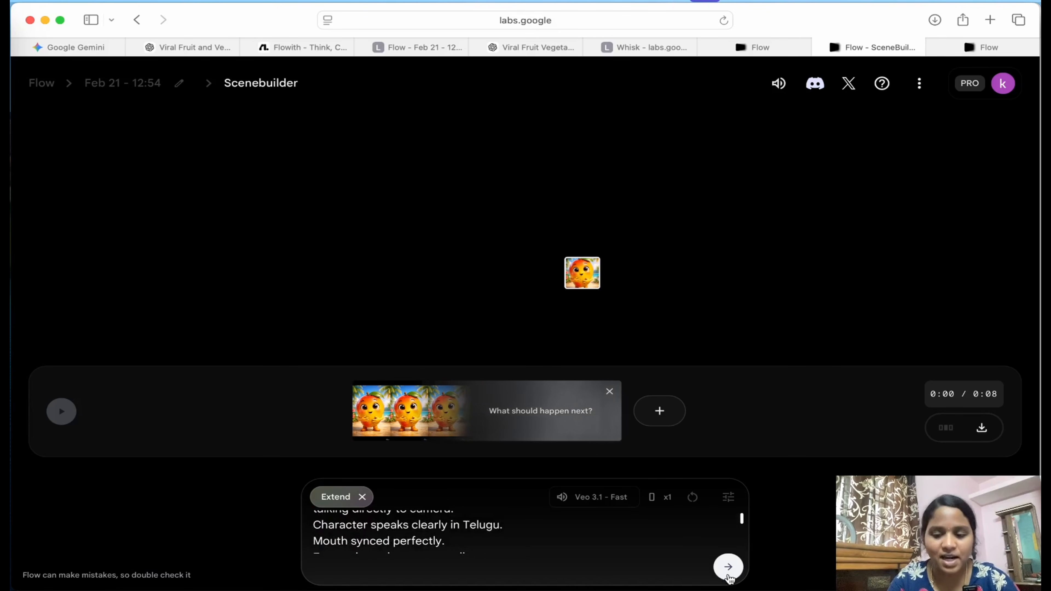
{"action": "left_click", "coordinate": [728, 567]}
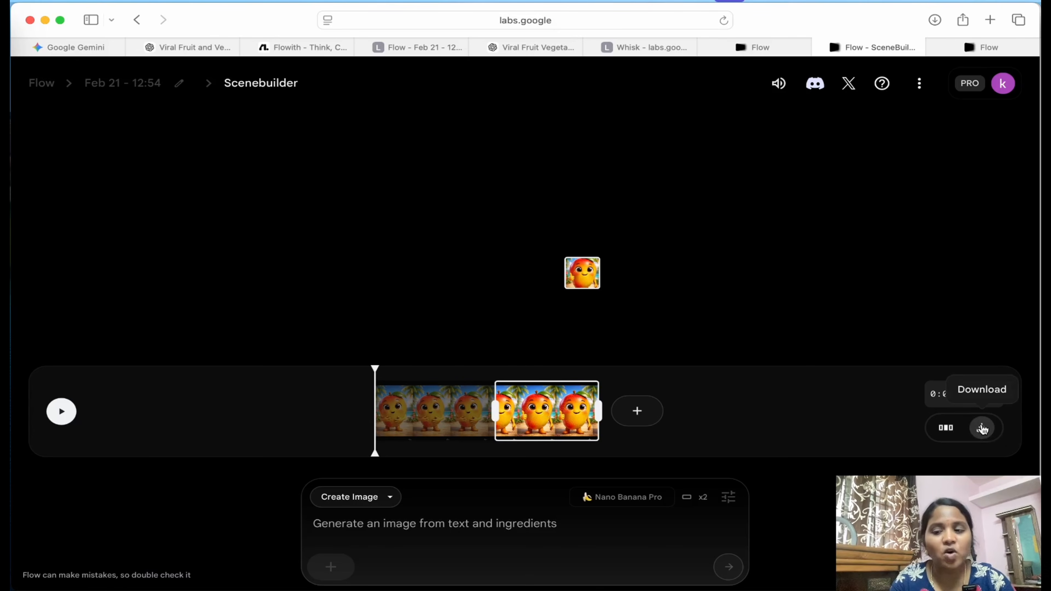
- Export the extended mango scene from Scenebuilder and download the exported video
{"action": "left_click", "coordinate": [982, 430]}
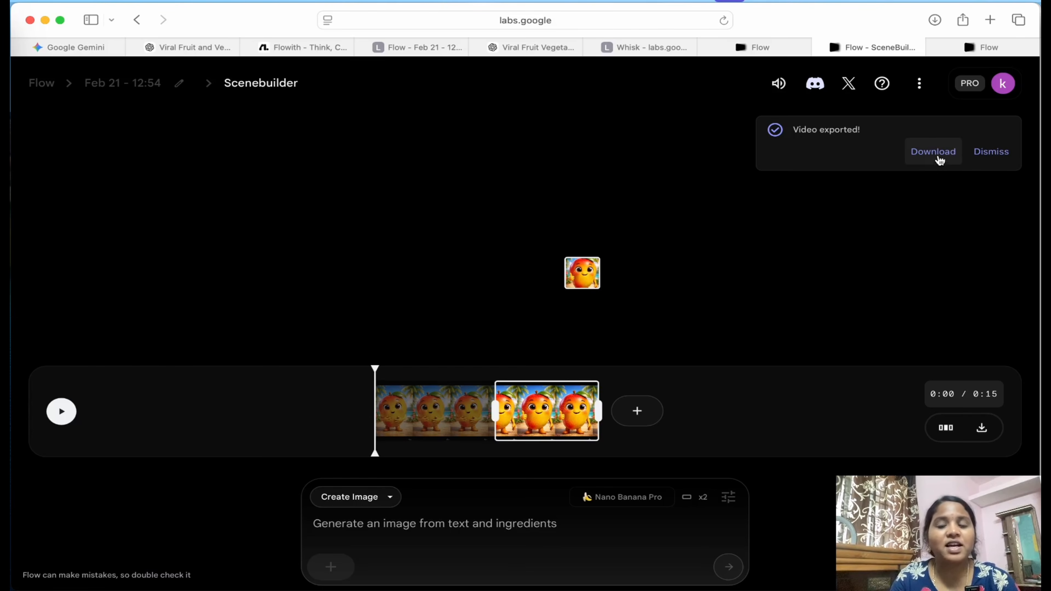
{"action": "left_click", "coordinate": [940, 160]}
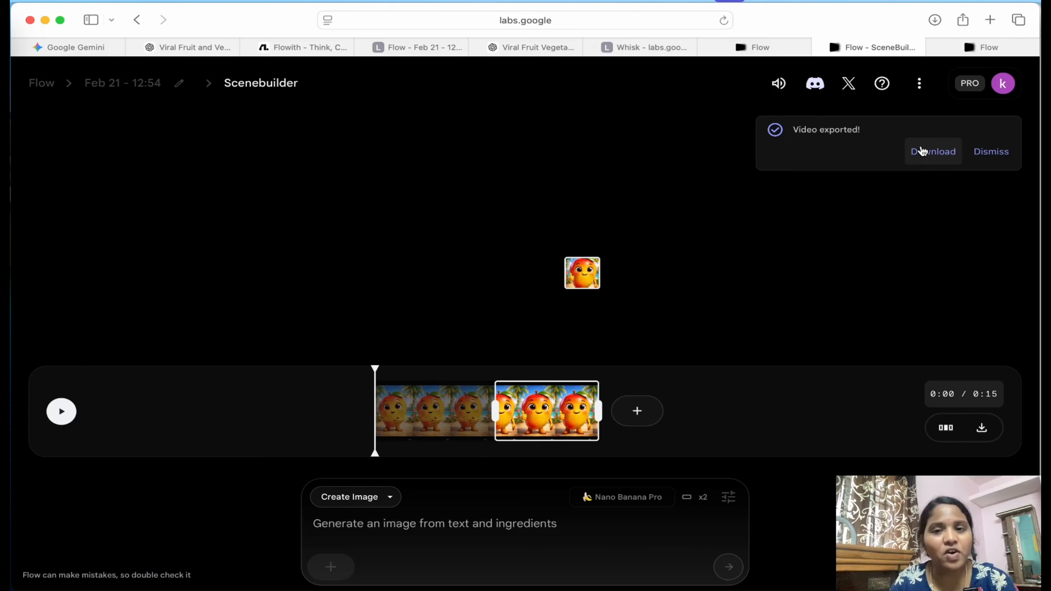
{"action": "right_click", "coordinate": [12, 41]}
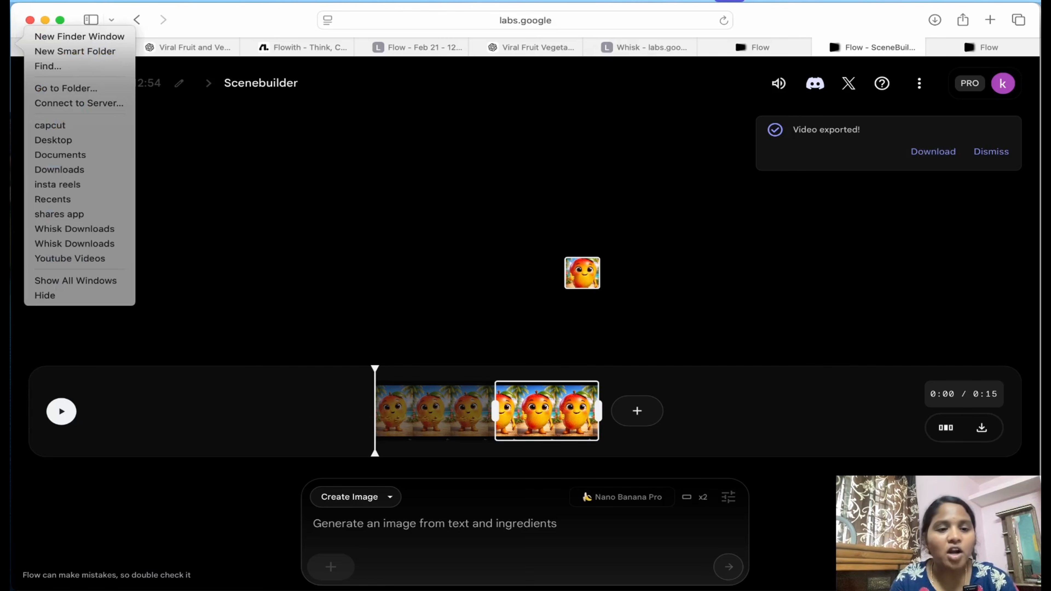
{"action": "left_click", "coordinate": [74, 170]}
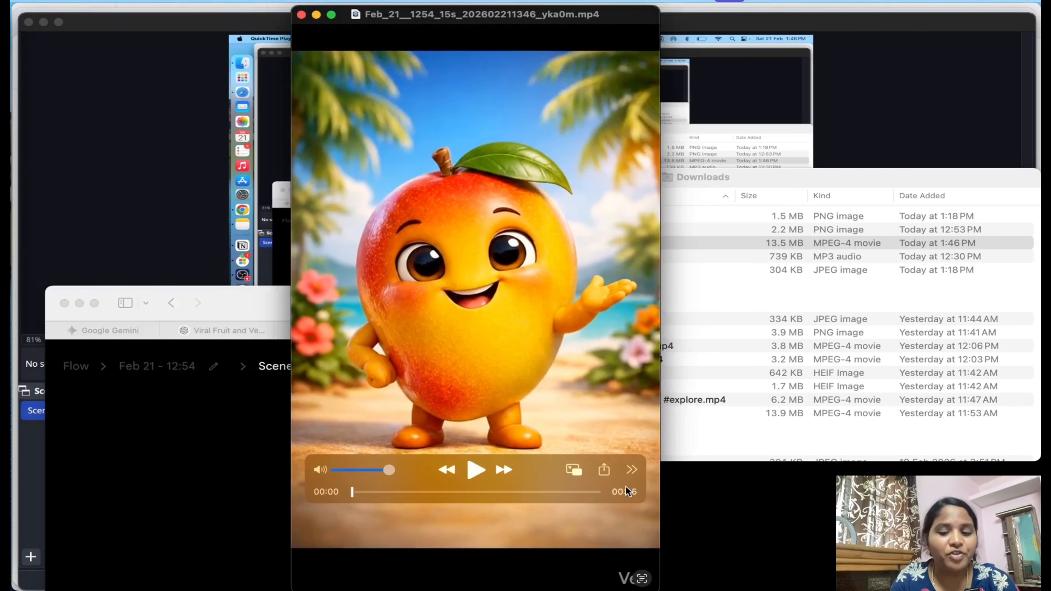
{"action": "left_click", "coordinate": [471, 474]}
{"action": "key", "text": "XF86AudioRaiseVolume"}
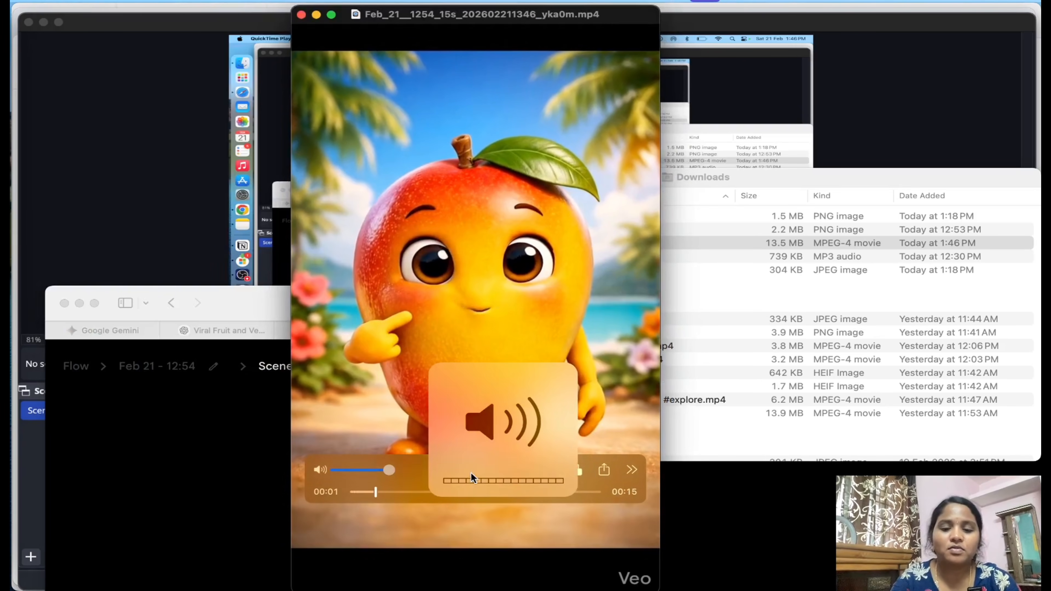